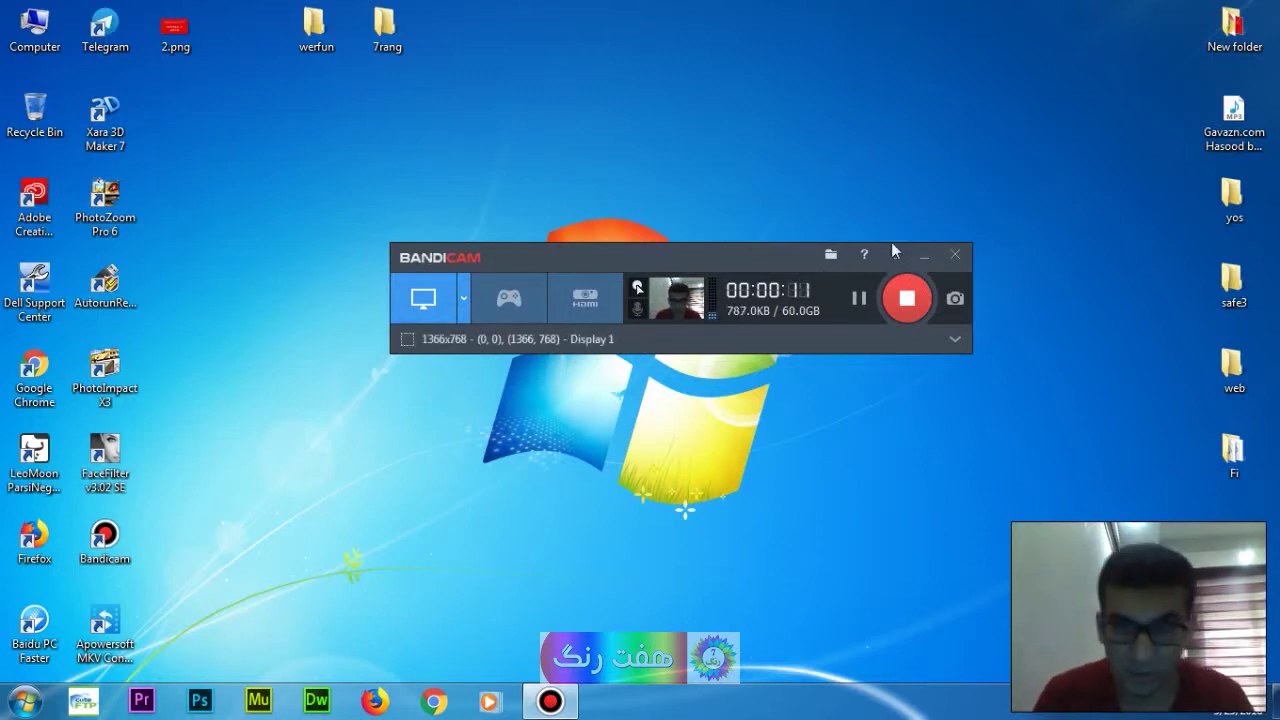
click(923, 256)
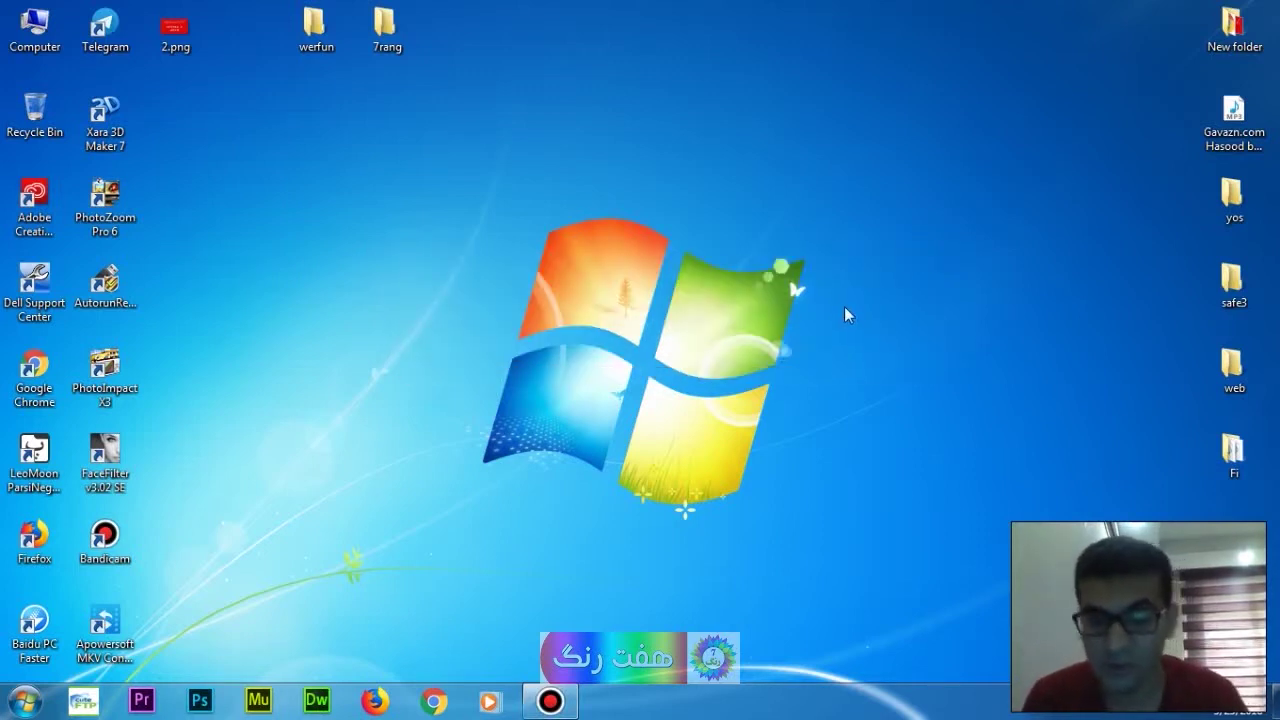
right_click(745, 151)
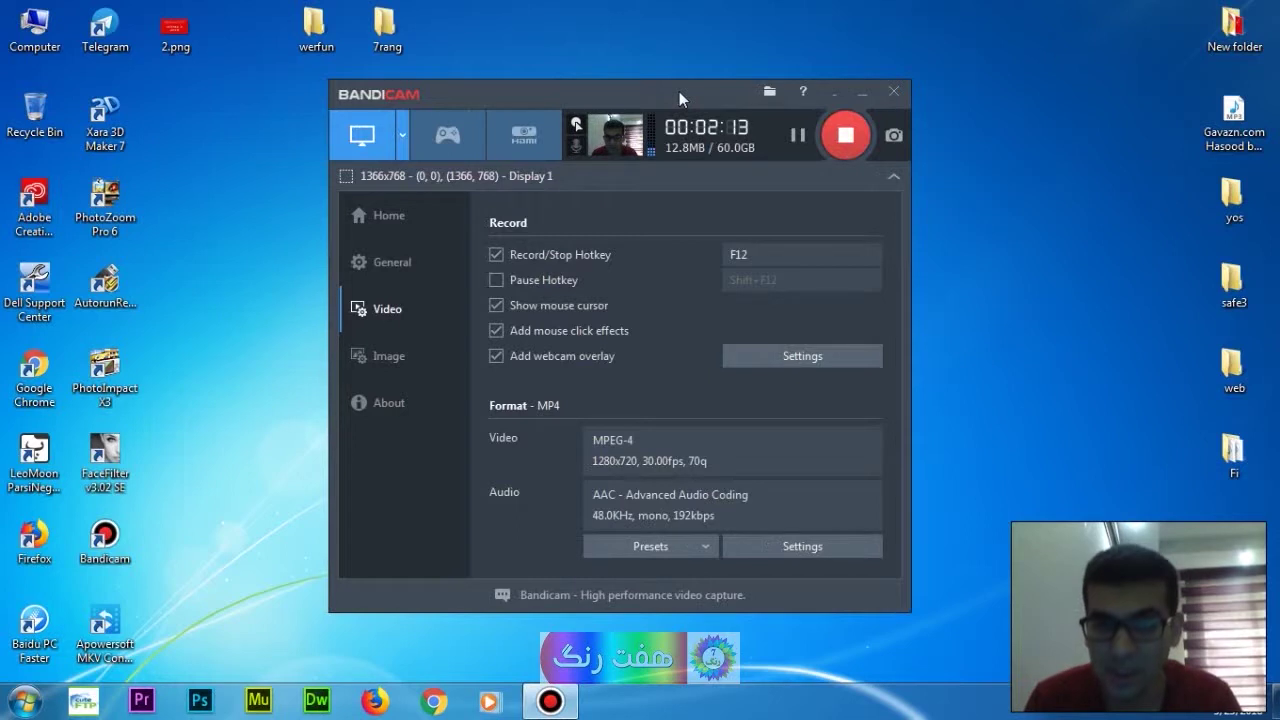
mouse_move(679, 91)
mouse_down()
mouse_move(664, 95)
mouse_move(695, 100)
mouse_up()
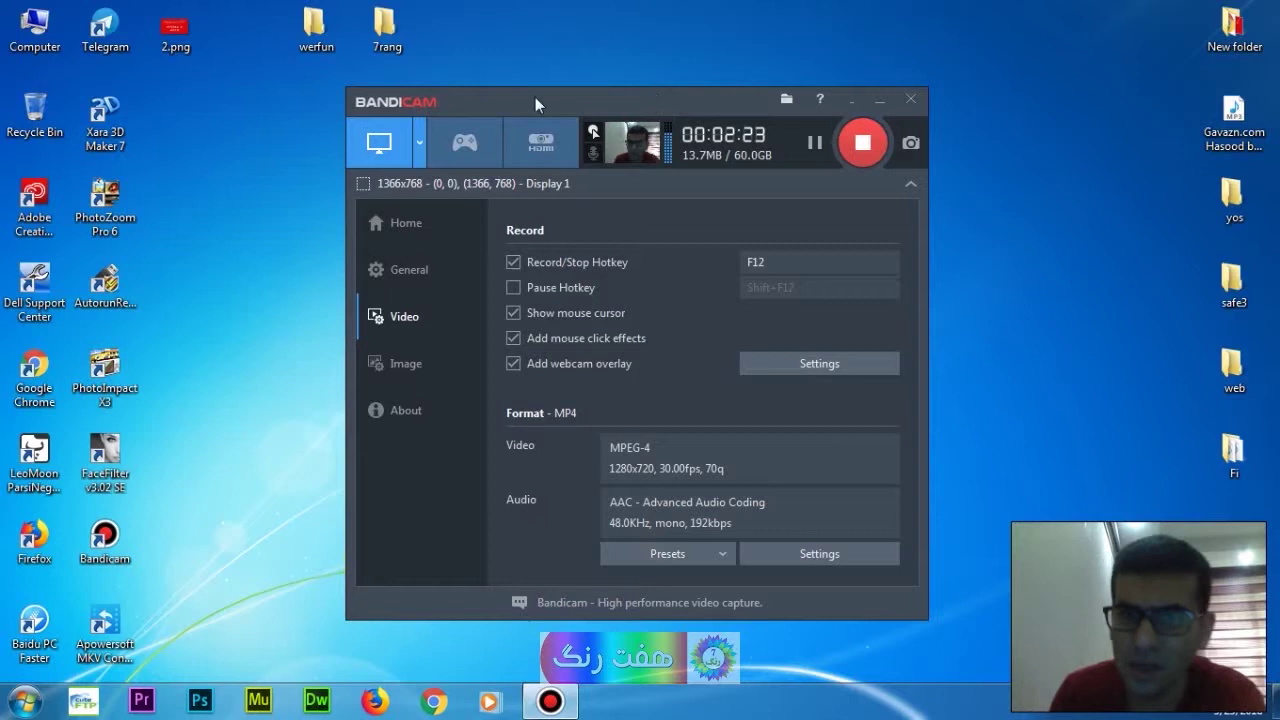
drag(617, 98, 598, 81)
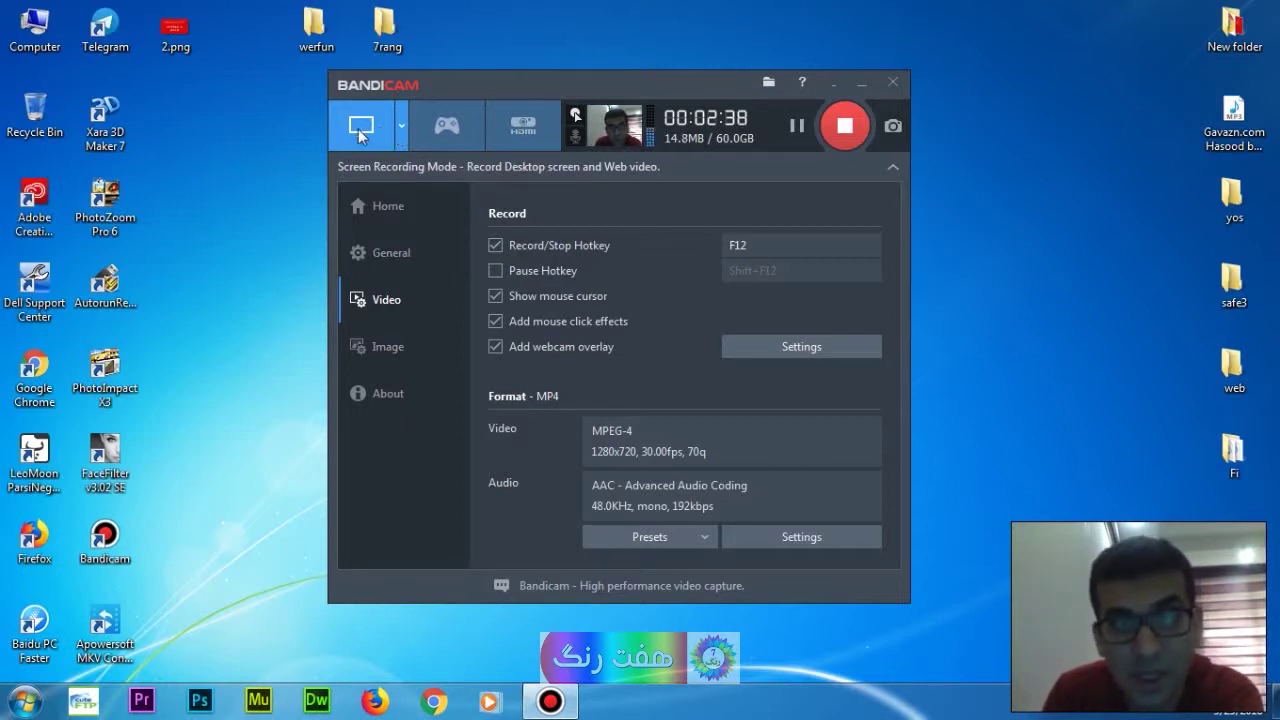
Step: Review the screen recording area modes, including the Rectangle on a screen sizes, and choose Fullscreen
click(400, 125)
mouse_move(443, 251)
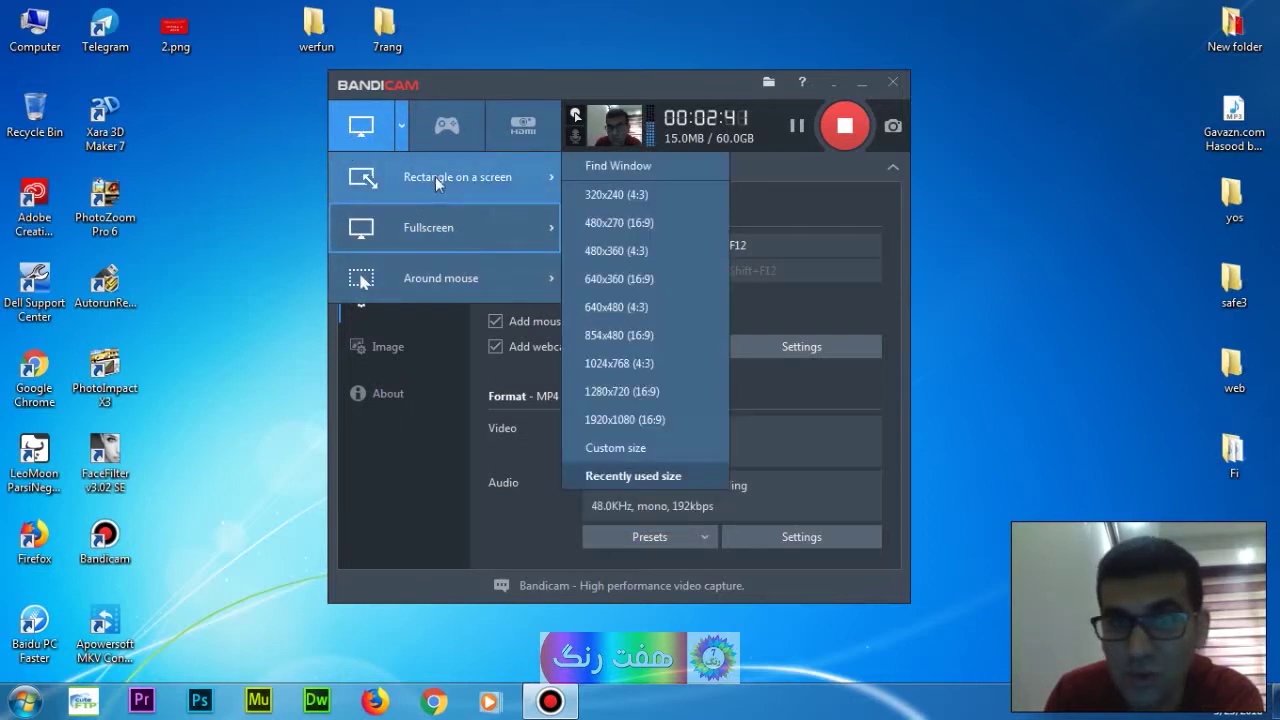
mouse_move(447, 197)
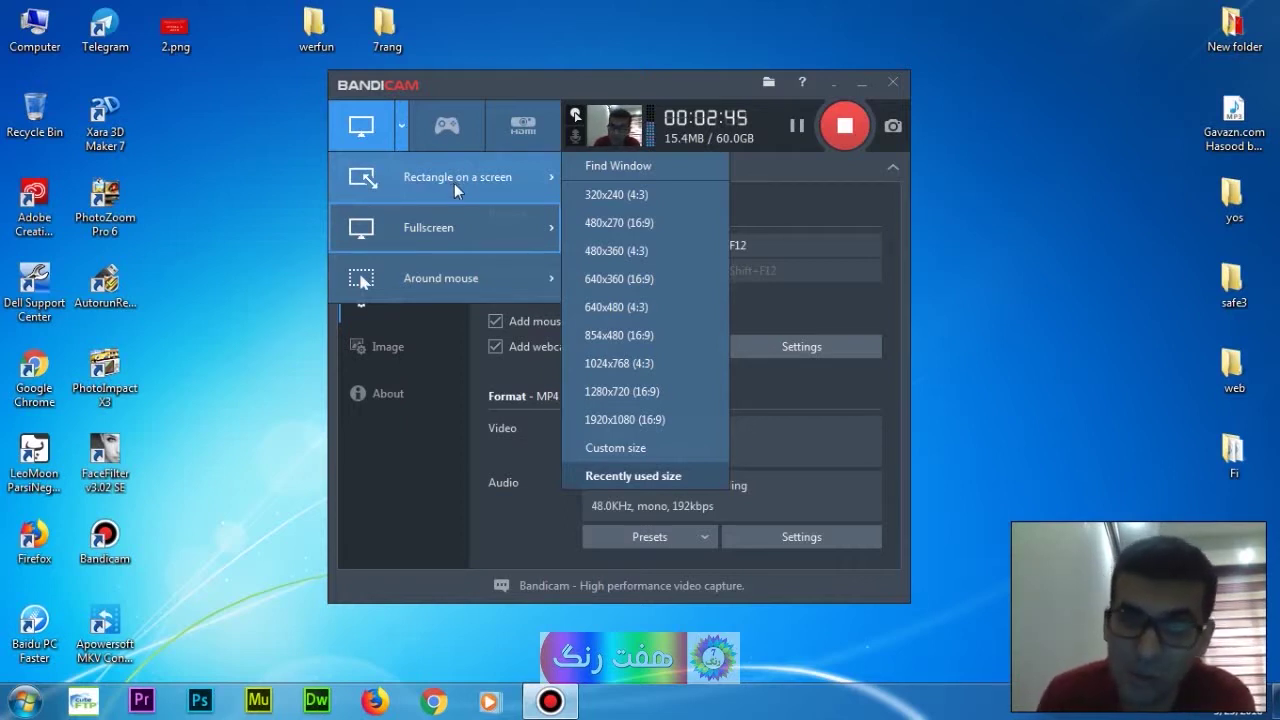
click(417, 234)
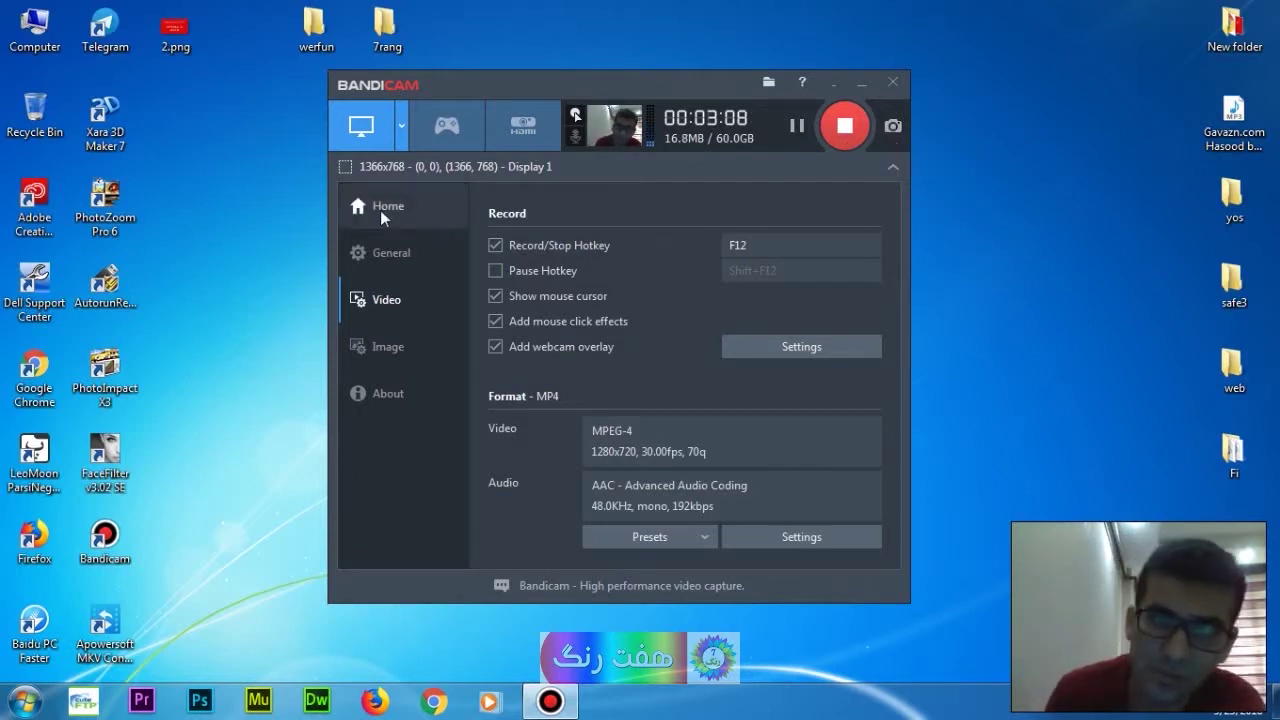
Step: Review the Home page and the General options, including the folder browser for the video output location
click(406, 204)
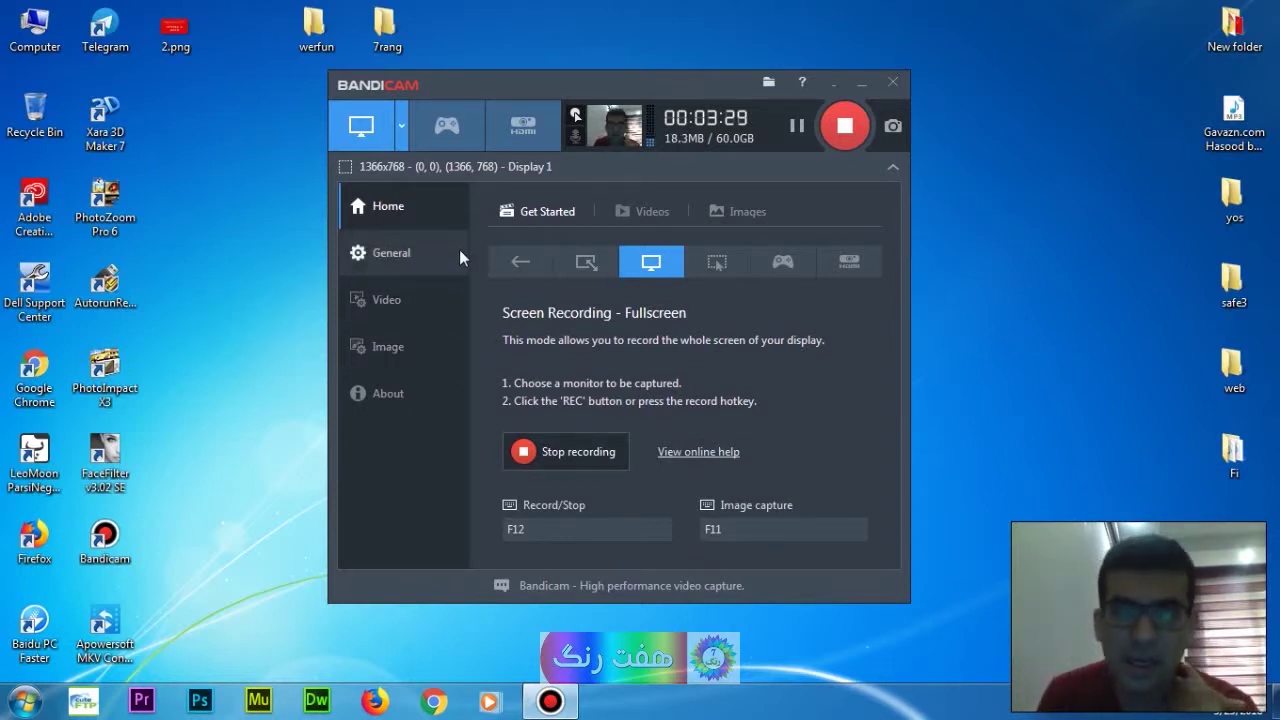
click(378, 253)
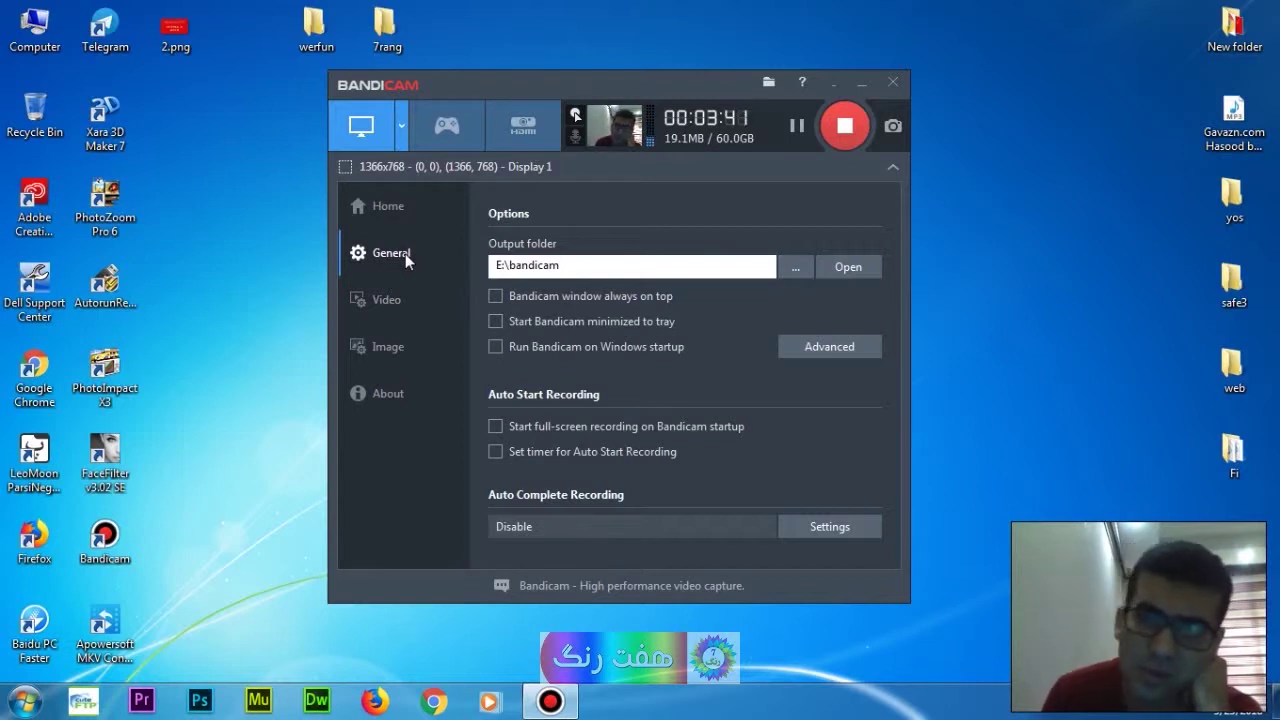
click(795, 268)
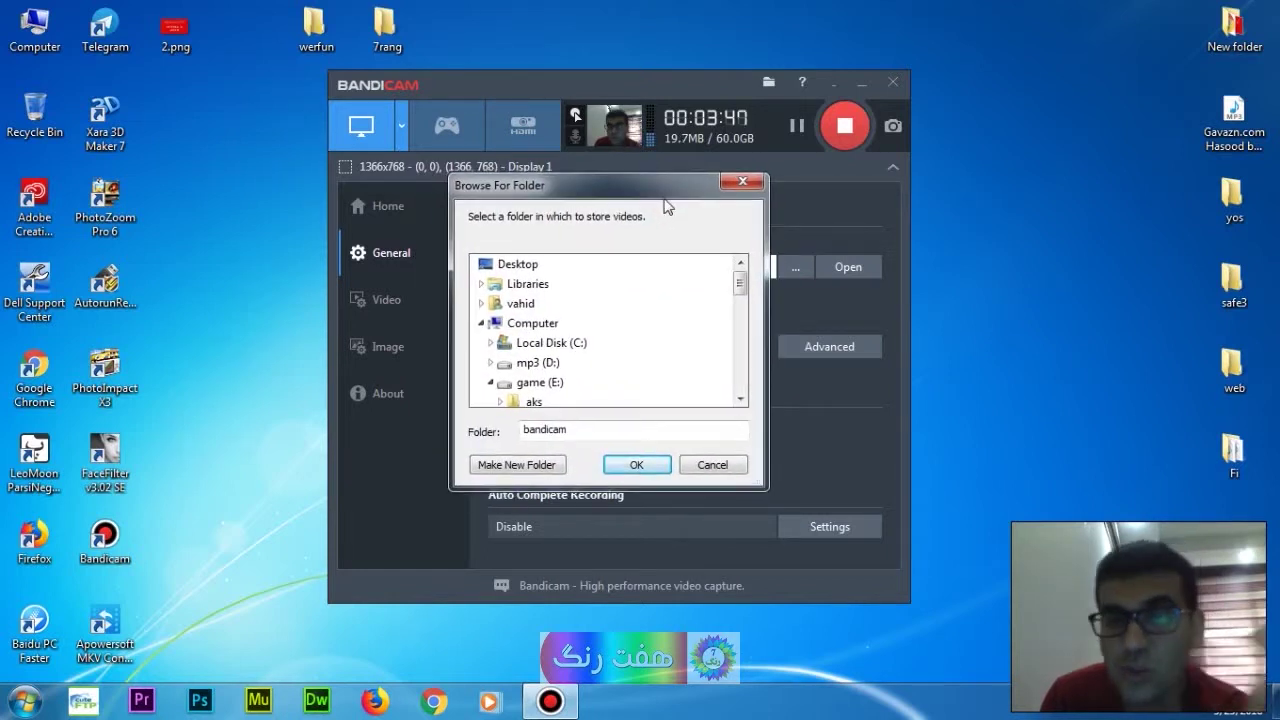
mouse_move(738, 280)
mouse_down()
mouse_move(740, 294)
mouse_move(740, 263)
mouse_up()
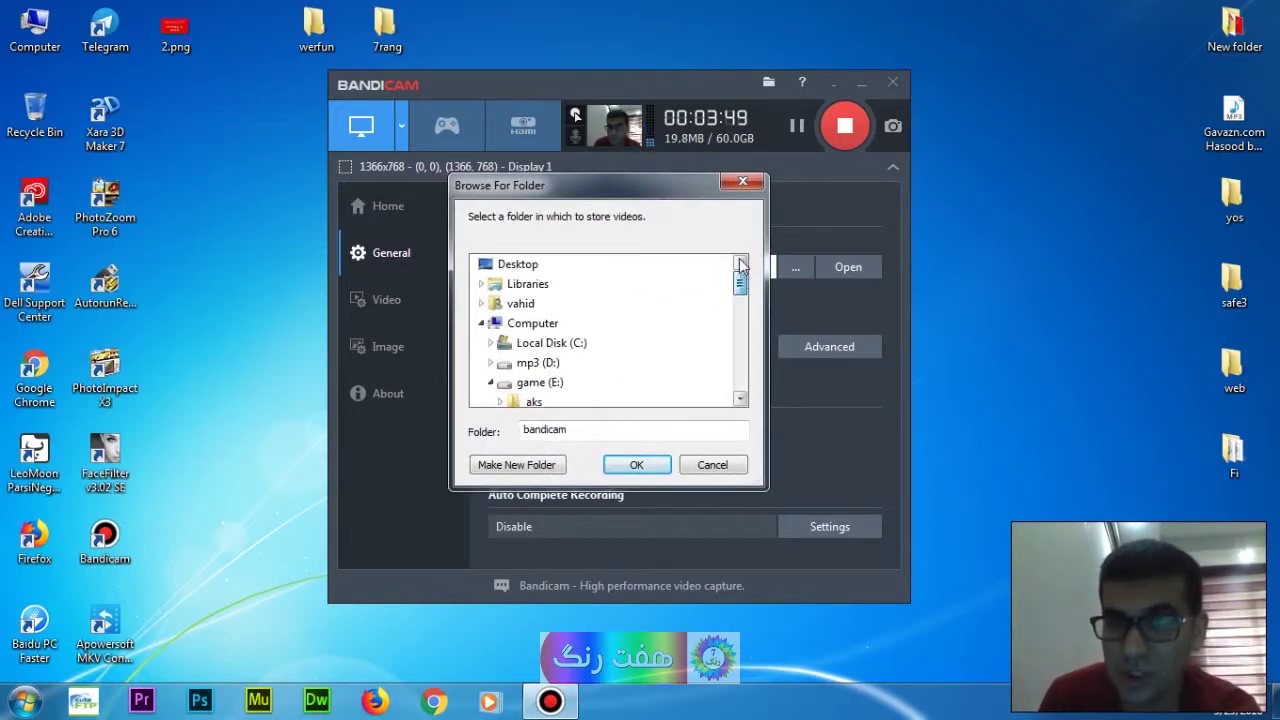
click(743, 181)
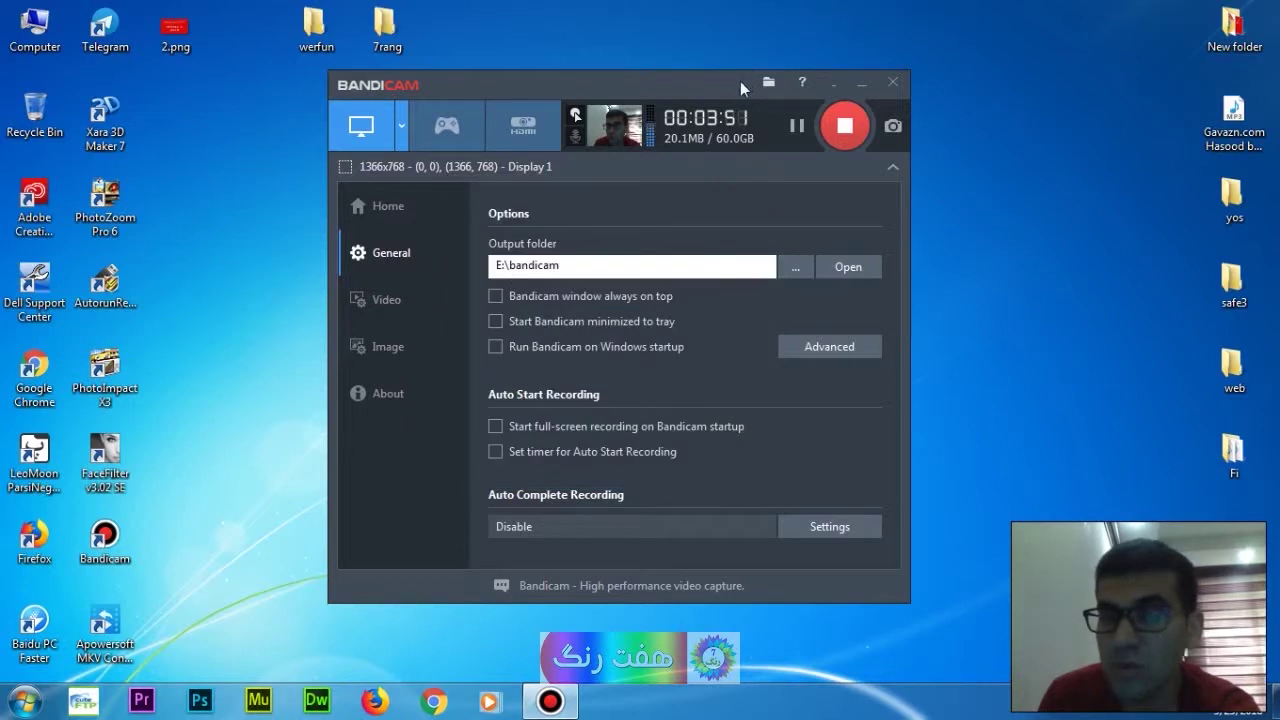
Step: Try to select the bandicam folder on the game (E:) drive as the video output folder
click(797, 271)
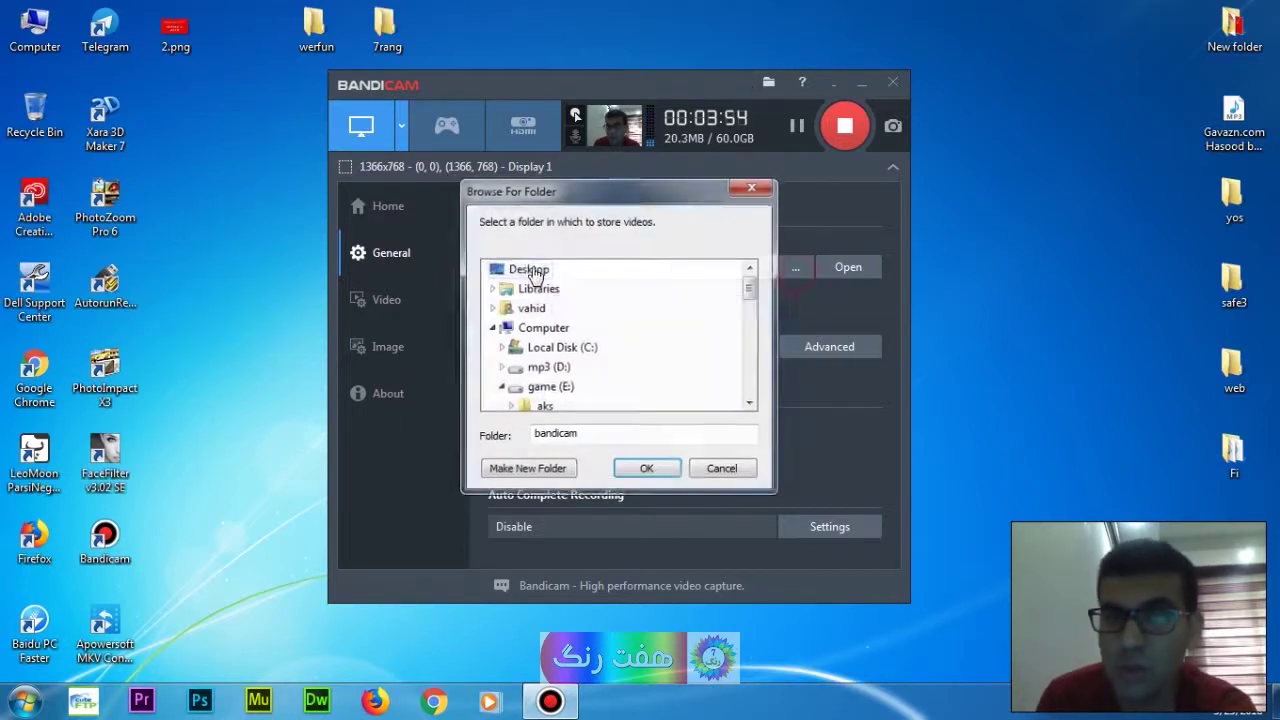
click(558, 385)
drag(750, 287, 751, 310)
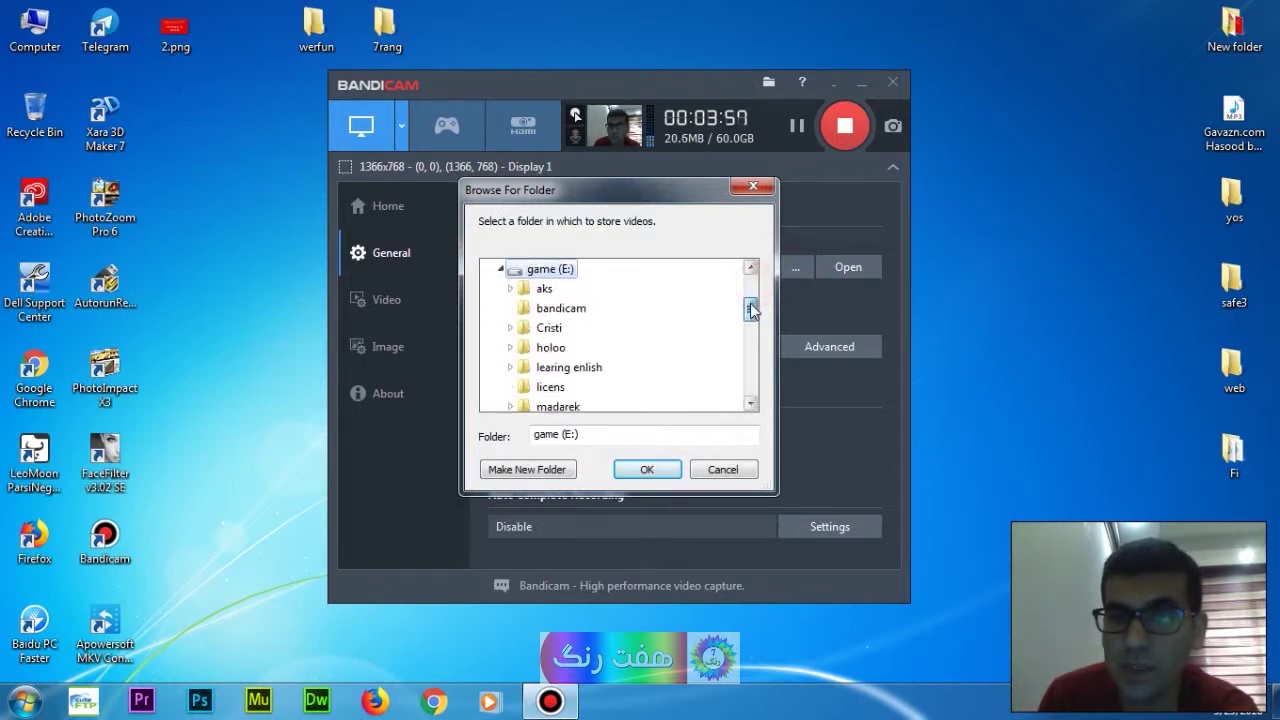
click(566, 308)
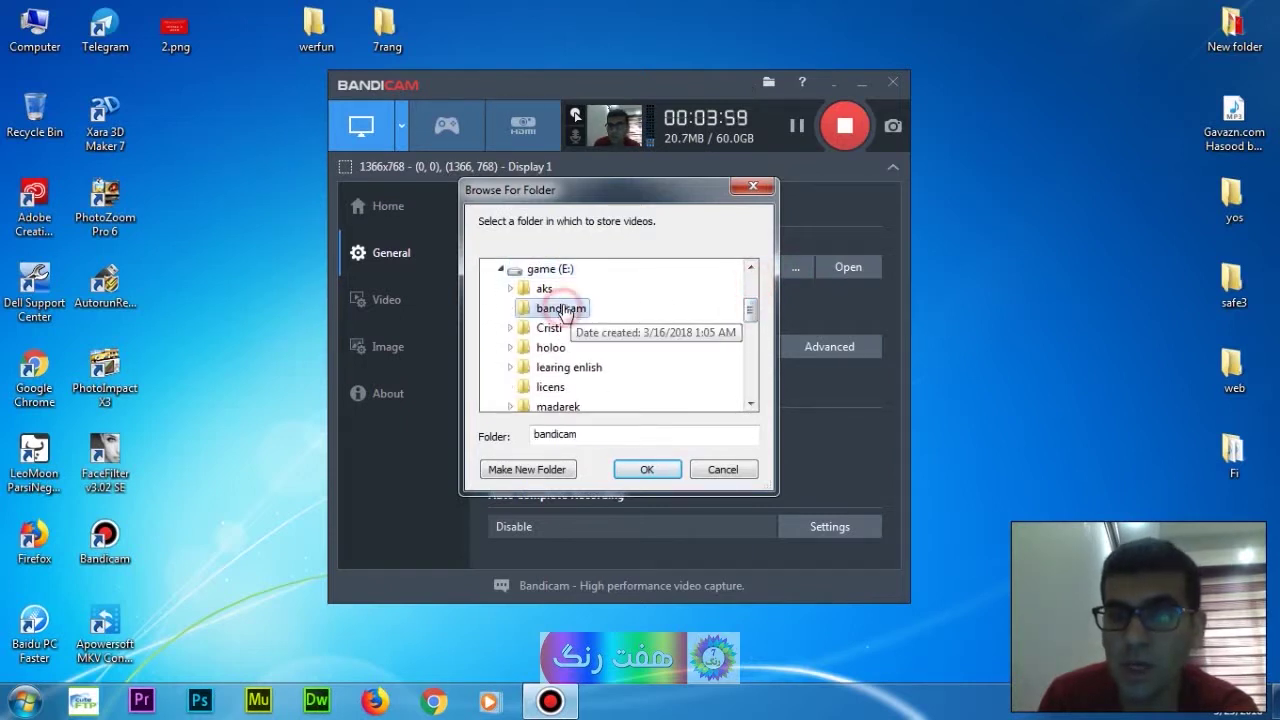
click(724, 475)
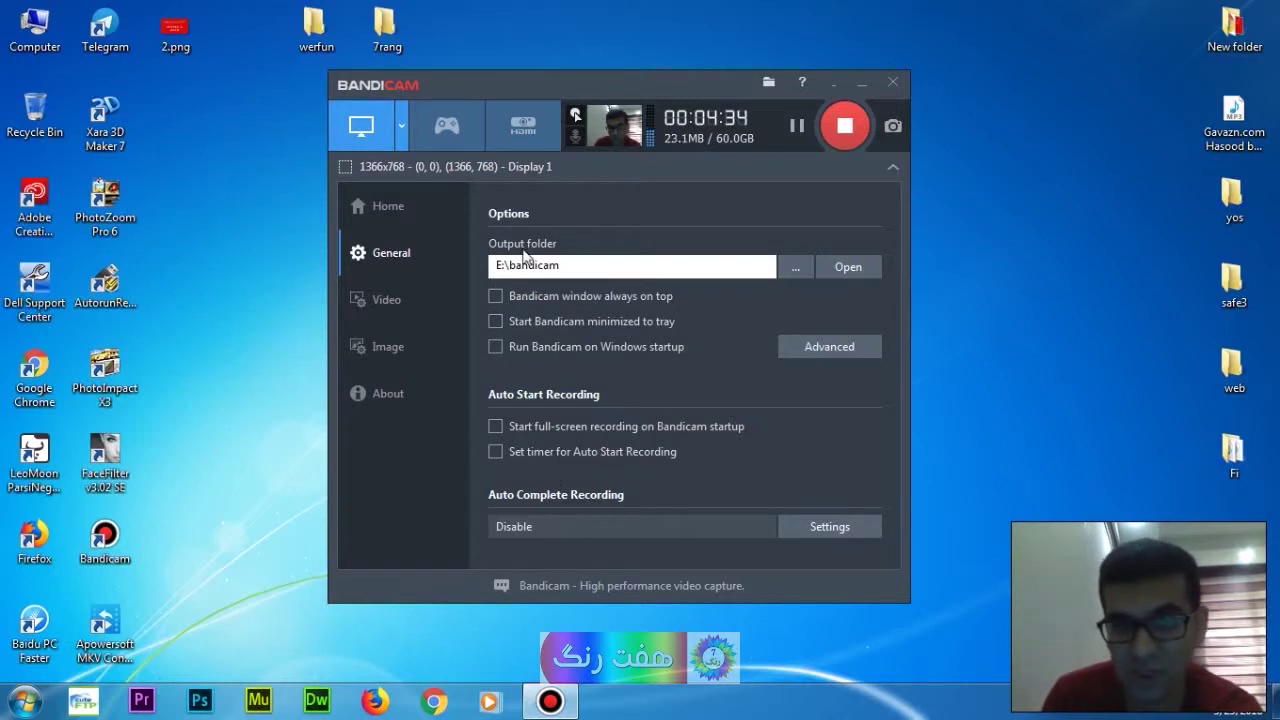
Step: Examine the Auto Complete Recording settings and leave them without changing anything
click(825, 526)
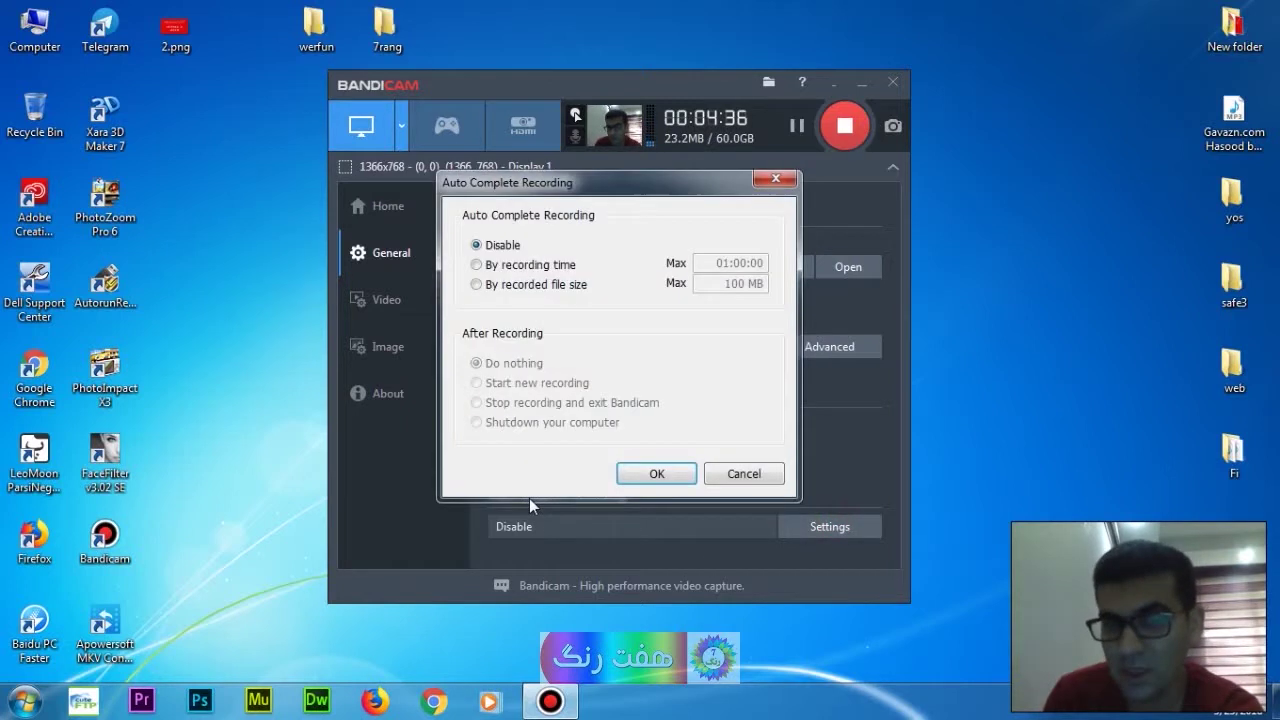
click(770, 476)
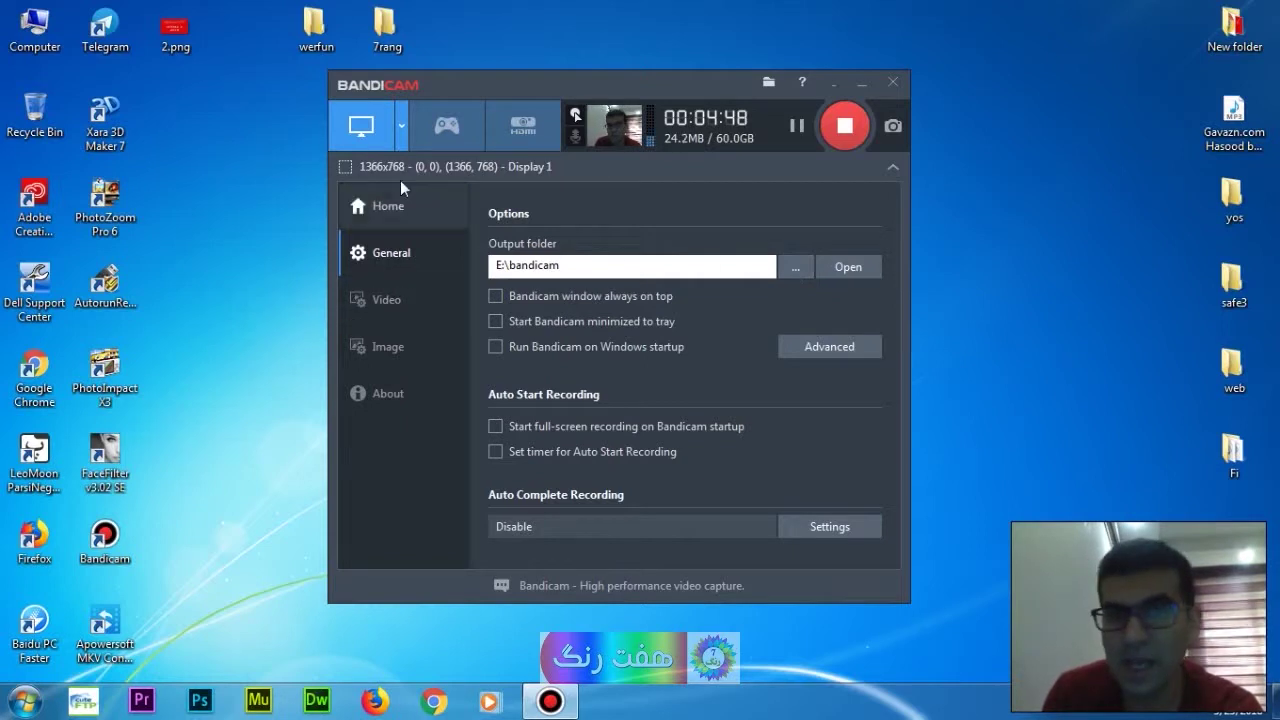
Step: In the video recording options, turn off Show mouse cursor, try clicks on the desktop, and turn it back on
click(417, 302)
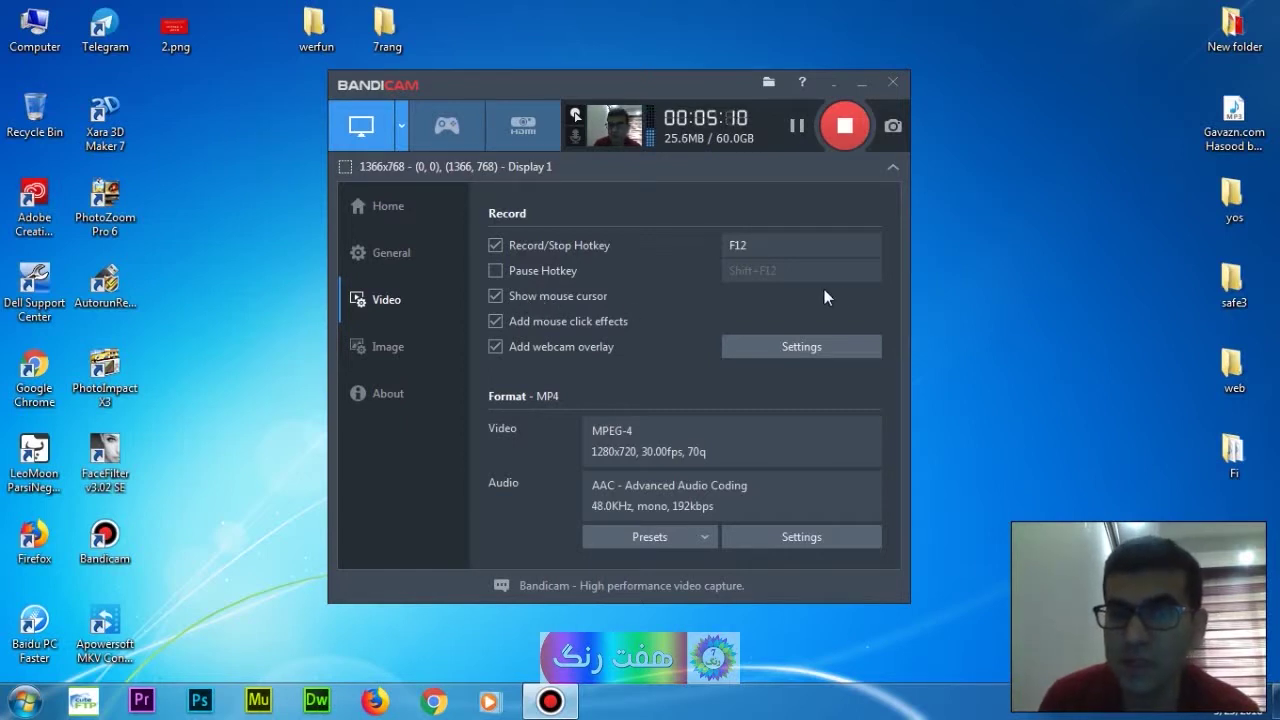
click(729, 299)
click(495, 296)
right_click(970, 241)
click(951, 240)
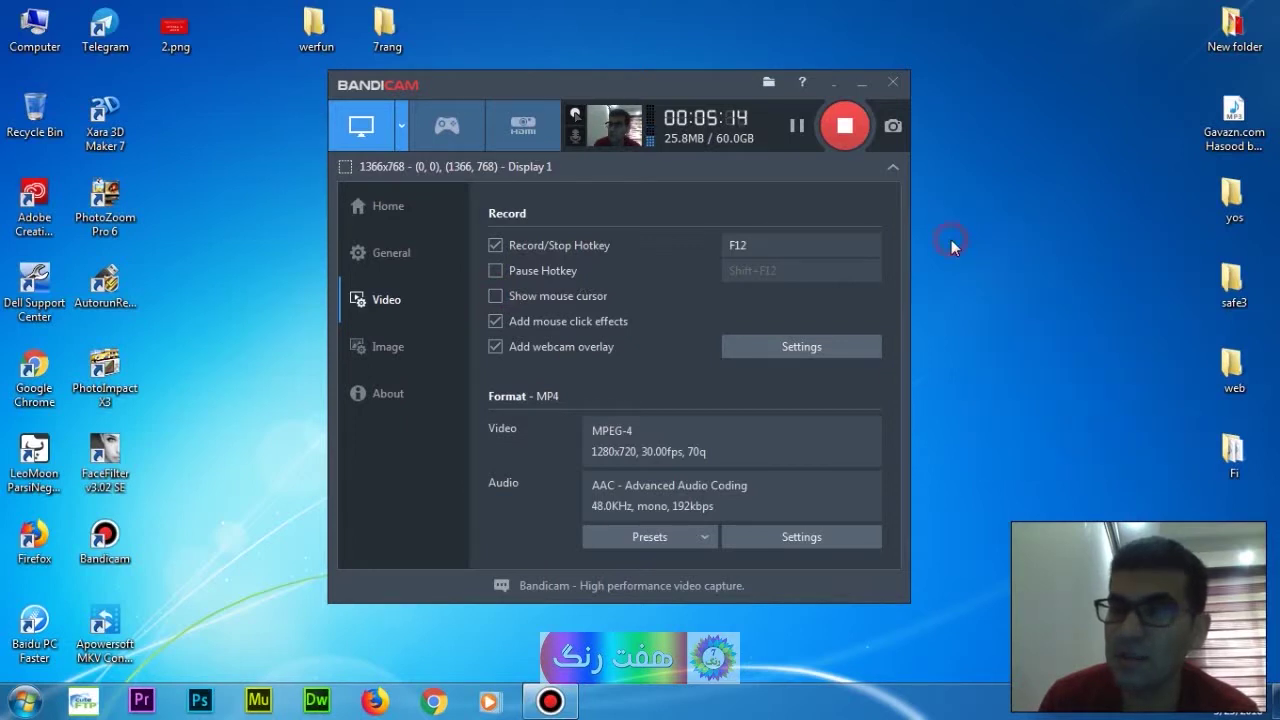
click(508, 294)
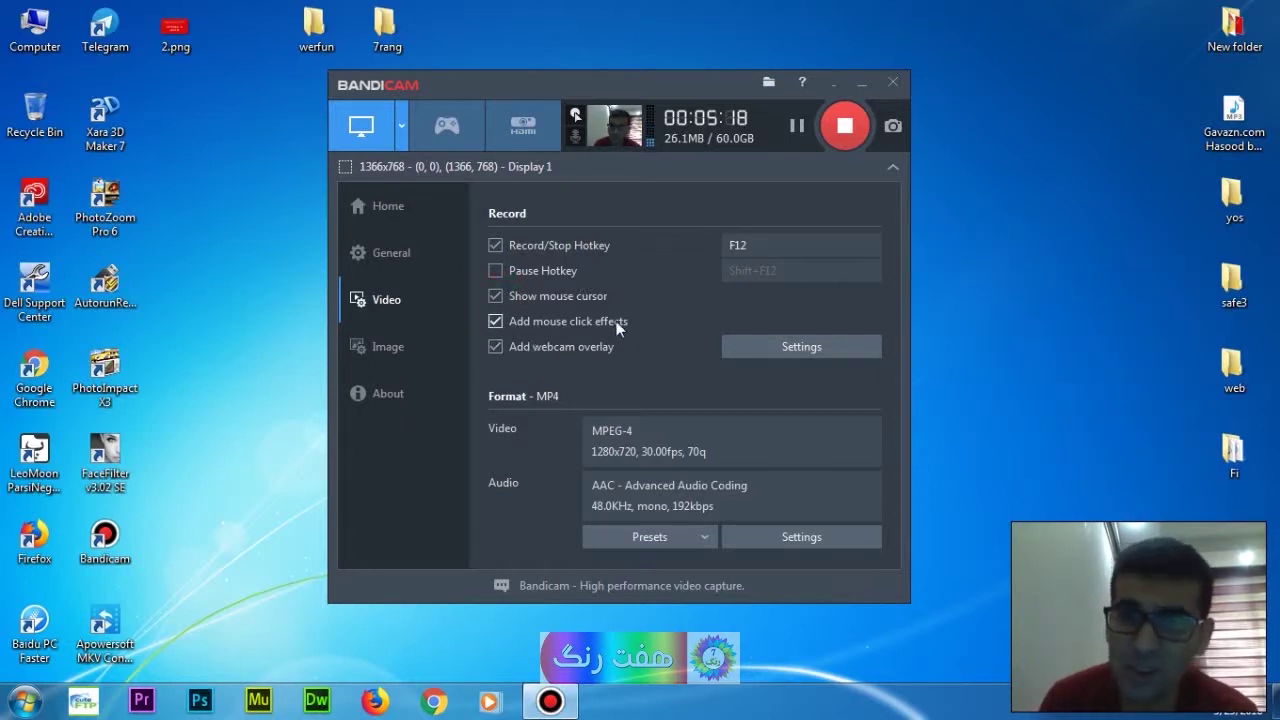
Step: Test the mouse click effects on the empty desktop, and switch Add webcam overlay off and on again
click(964, 228)
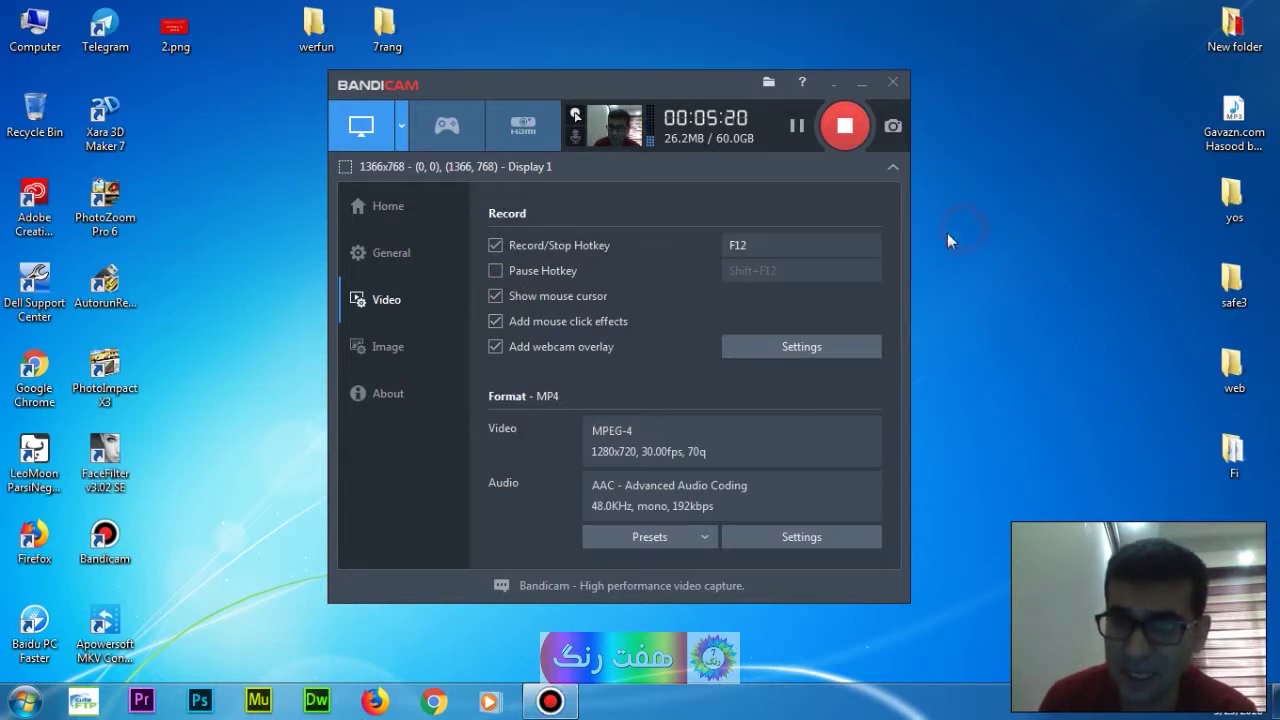
click(705, 304)
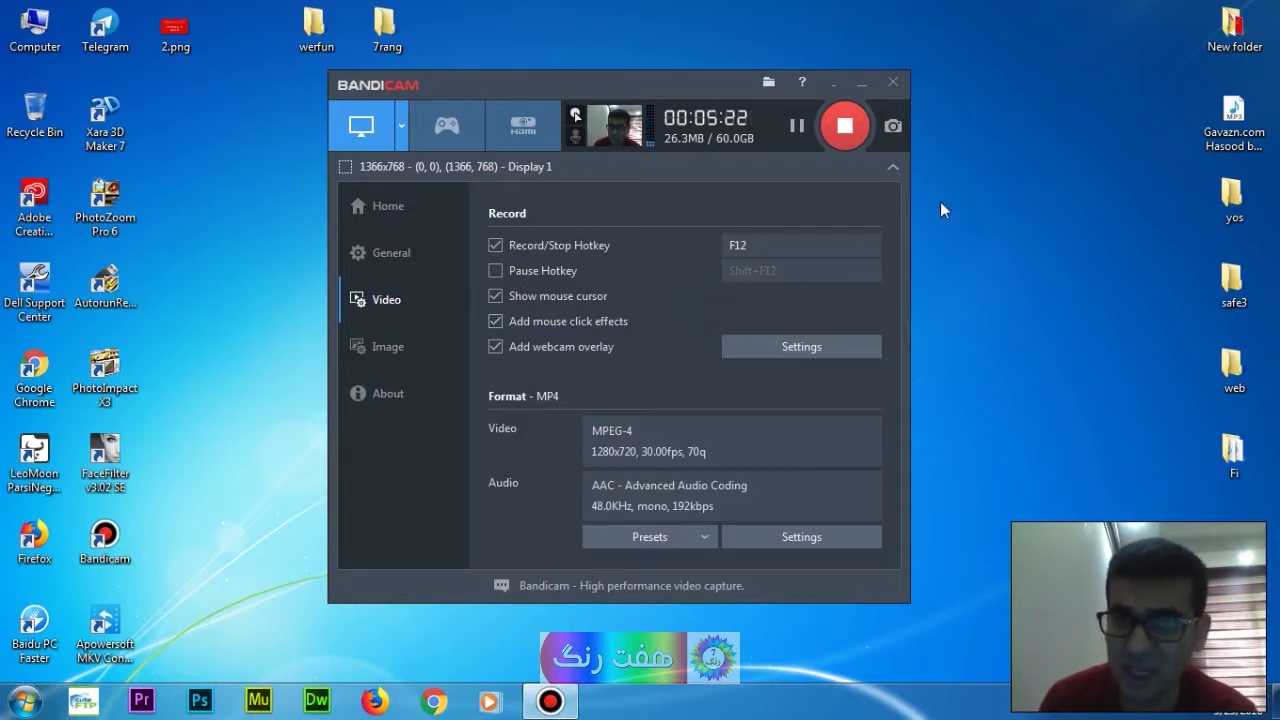
right_click(943, 209)
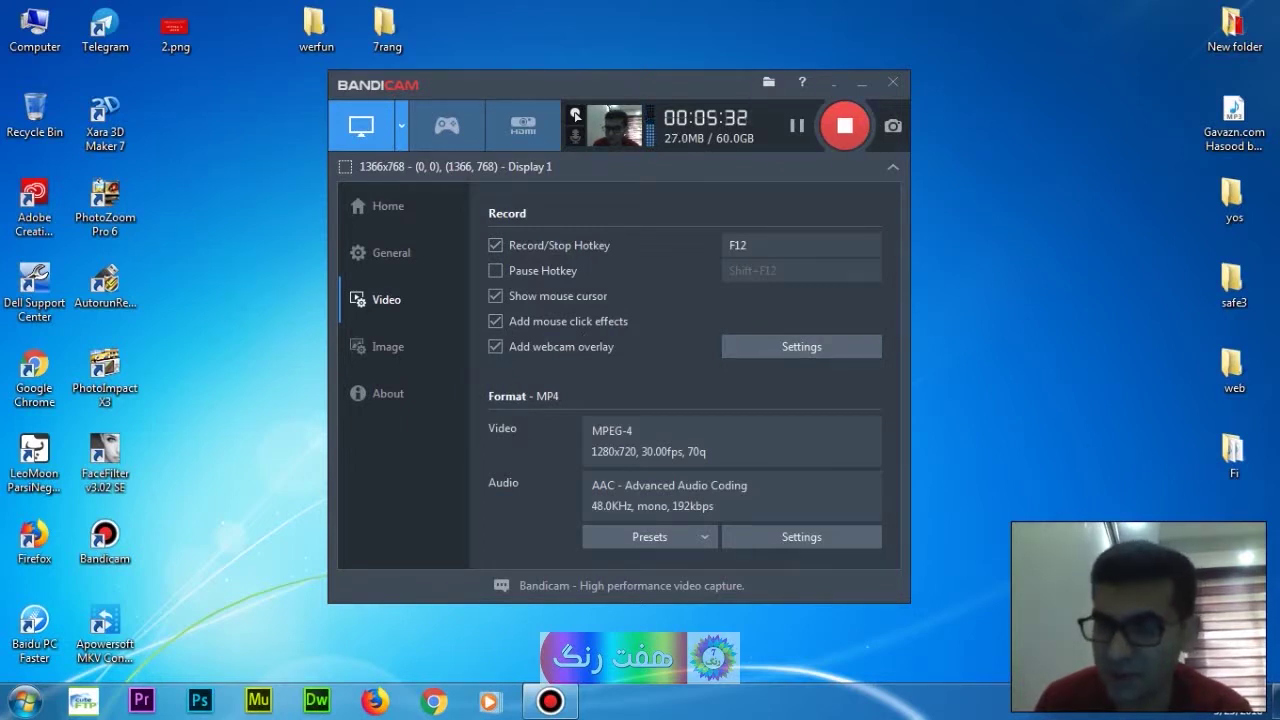
click(495, 347)
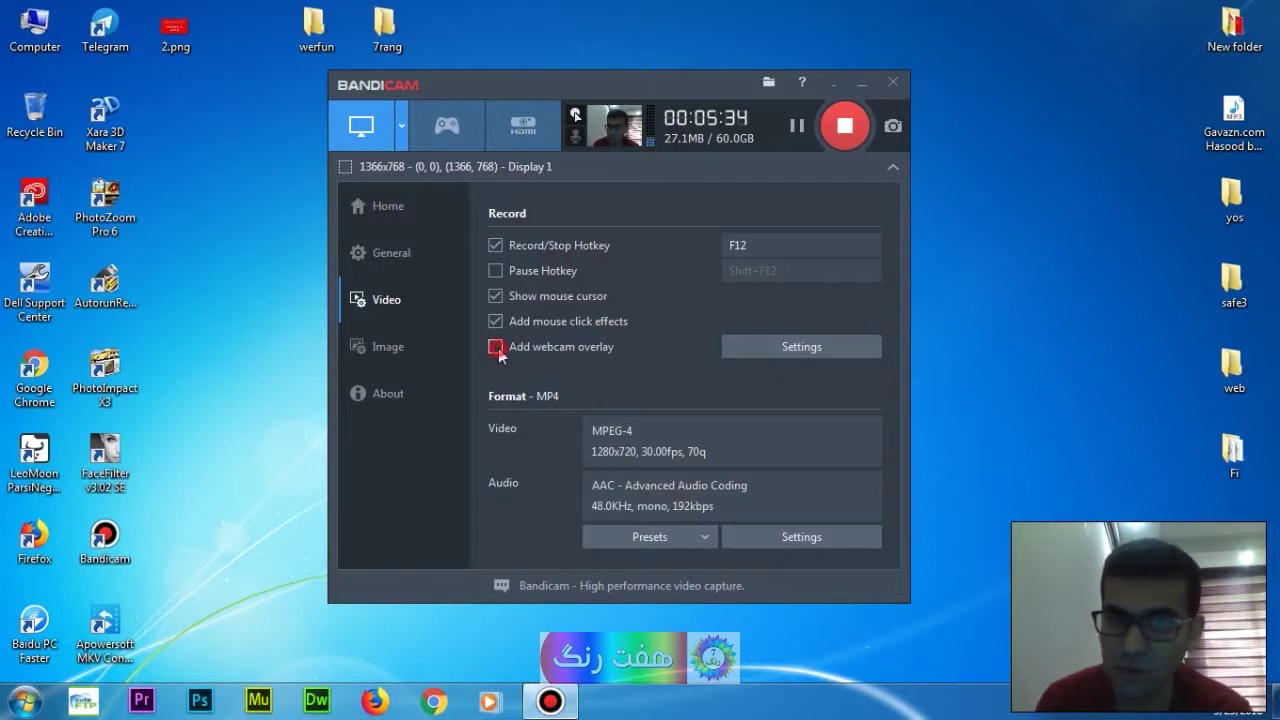
click(496, 347)
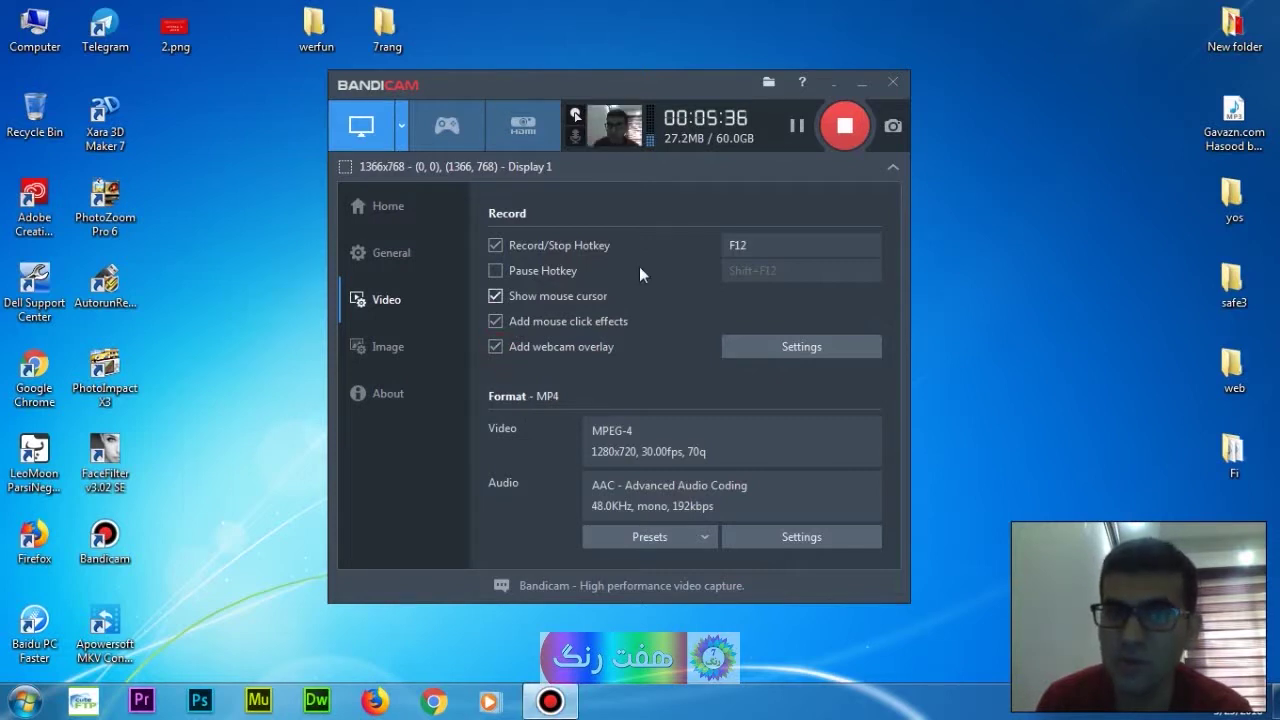
Step: In the recording sound settings, choose Microphone / Line In as the primary sound device and set its volume to 100%
click(770, 347)
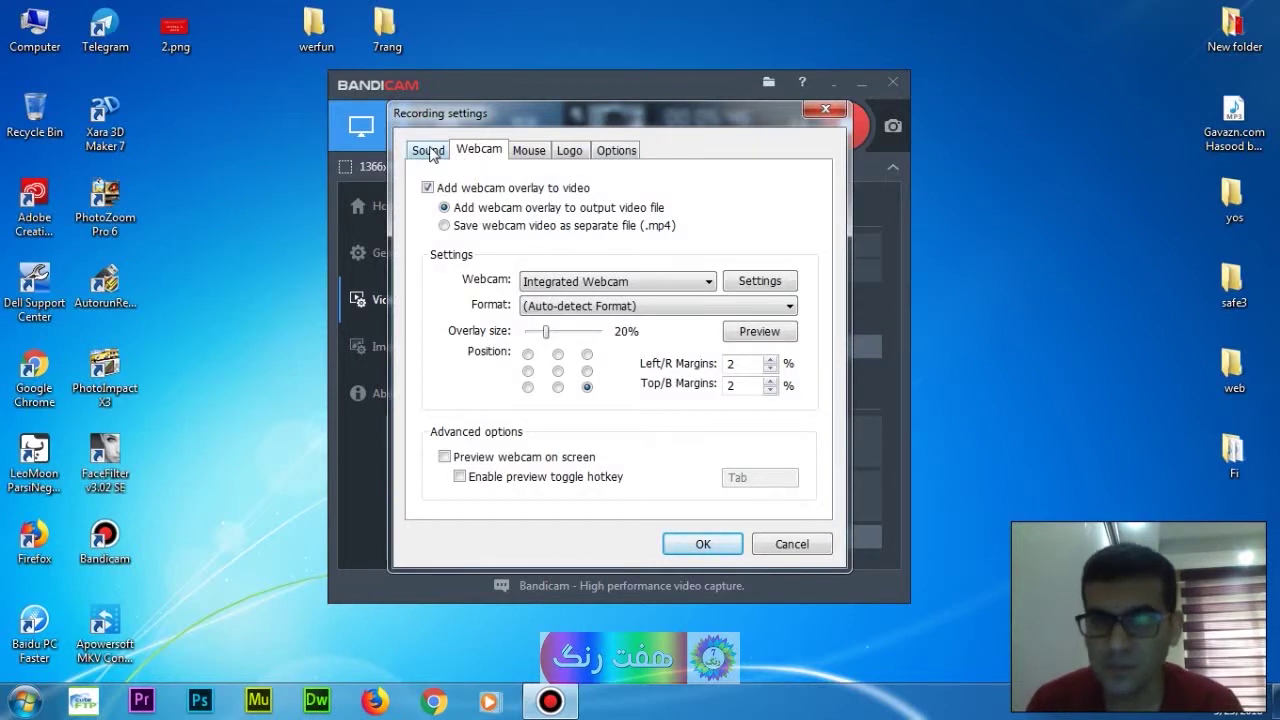
click(429, 151)
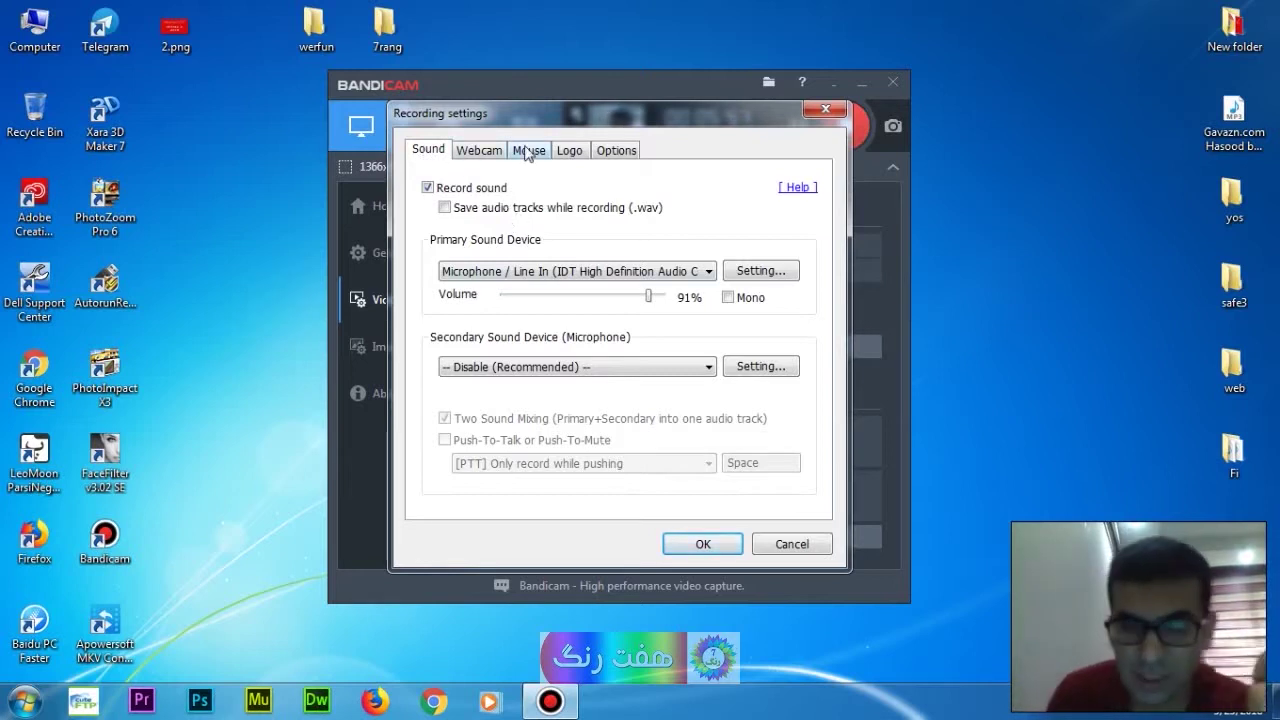
drag(710, 109, 734, 134)
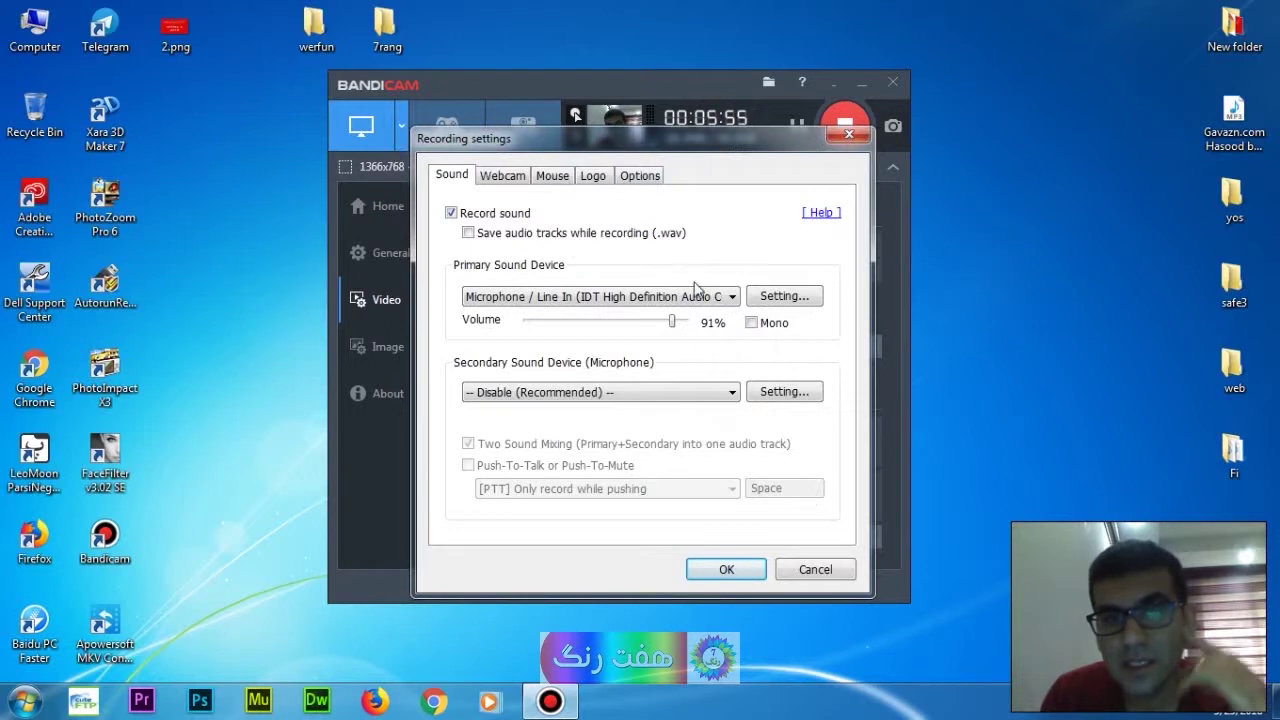
click(733, 297)
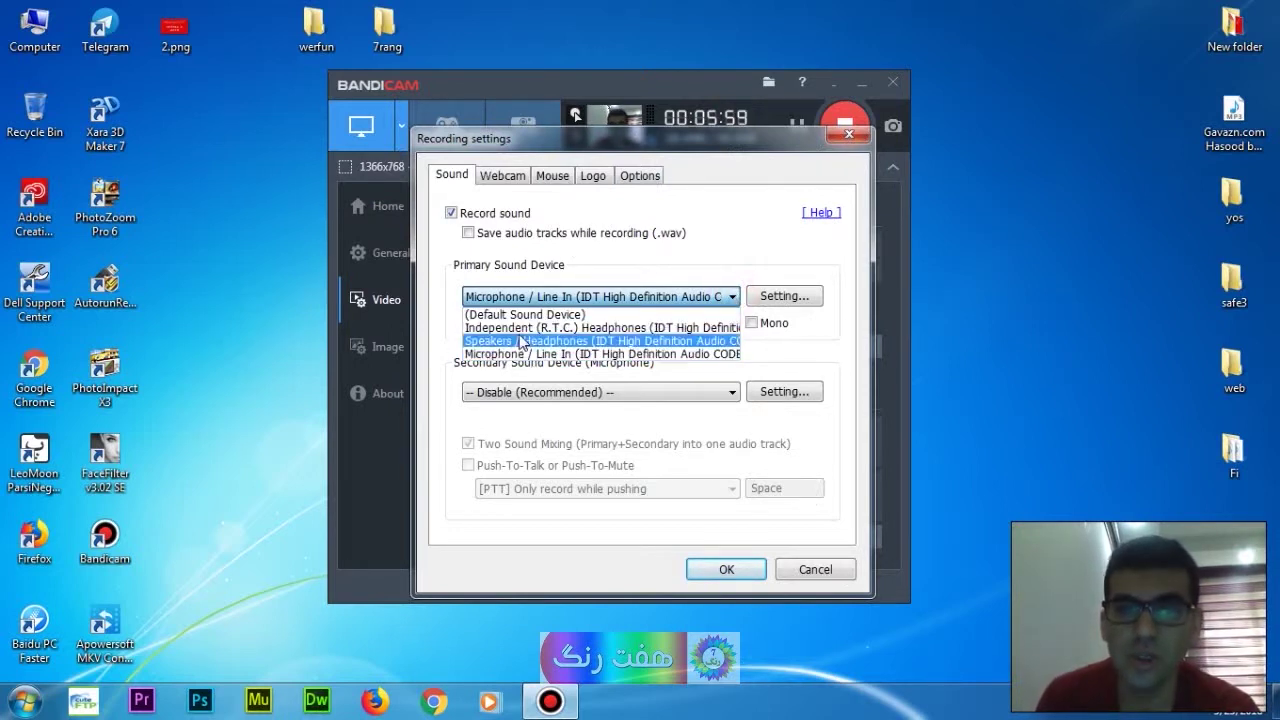
click(535, 354)
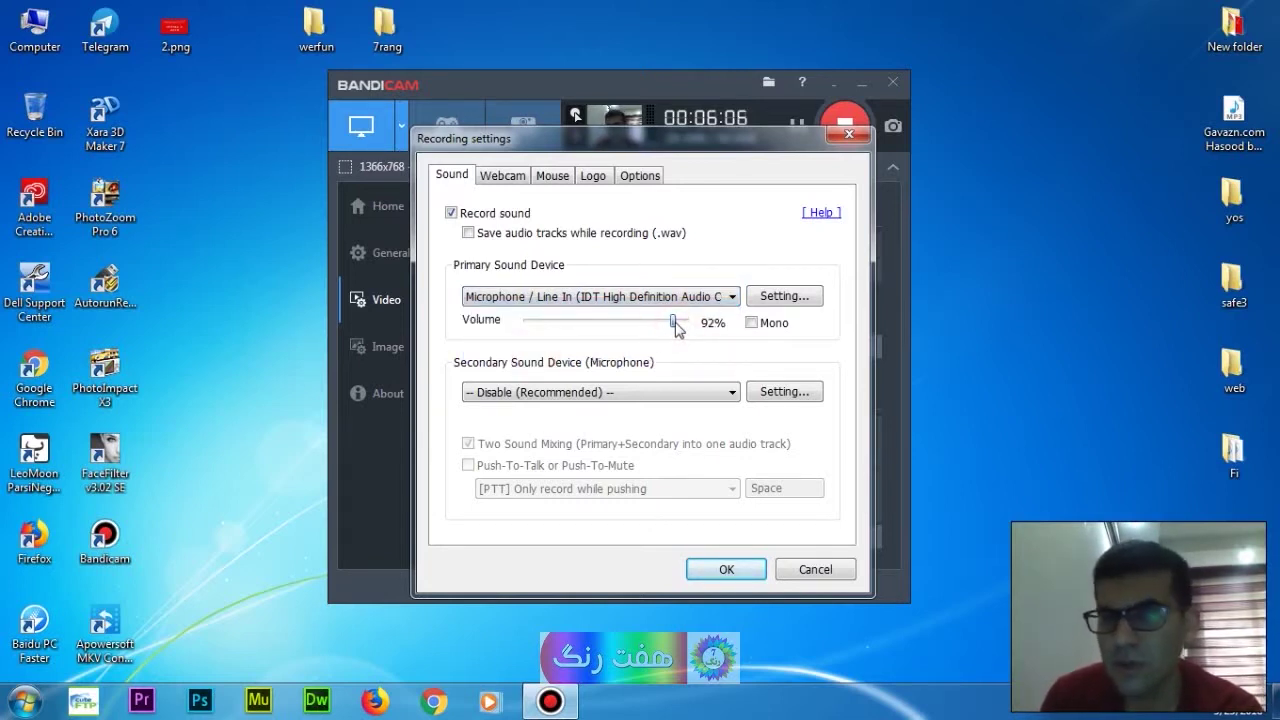
key(Right)
mouse_move(688, 320)
mouse_down()
mouse_move(670, 320)
mouse_move(694, 324)
mouse_up()
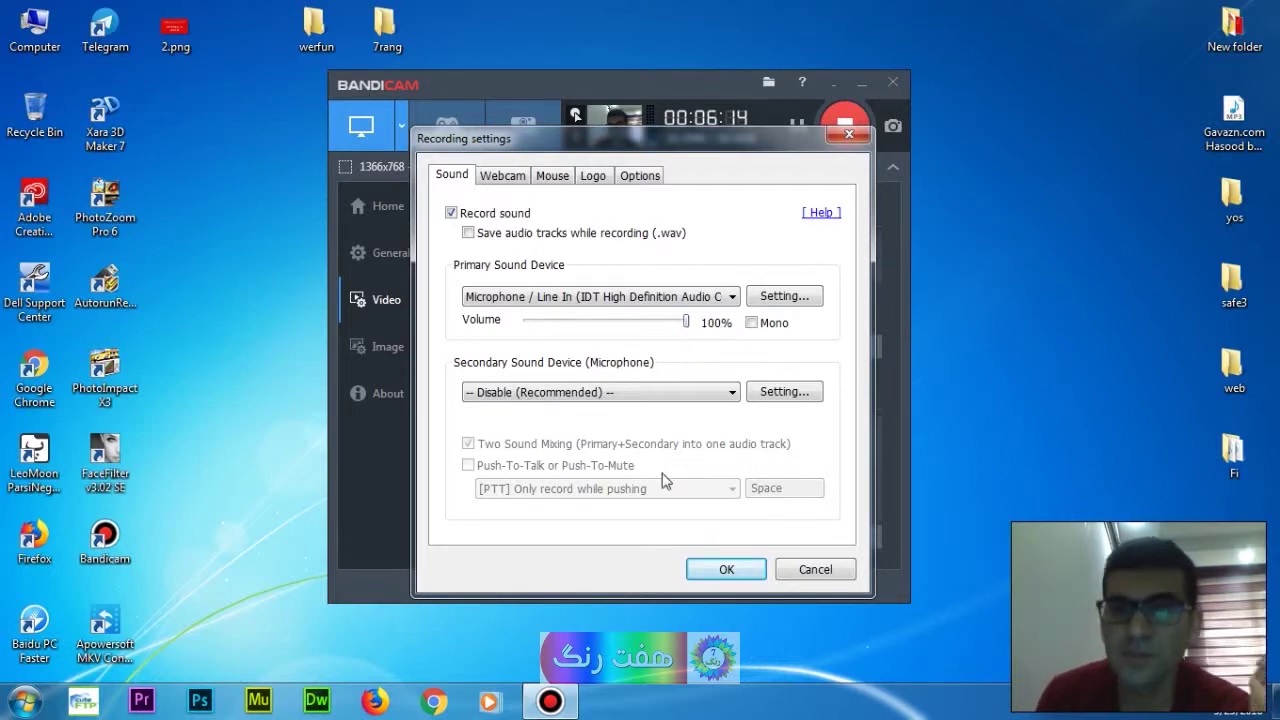
Step: Review the available secondary sound devices while keeping Disable (Recommended) selected
click(732, 392)
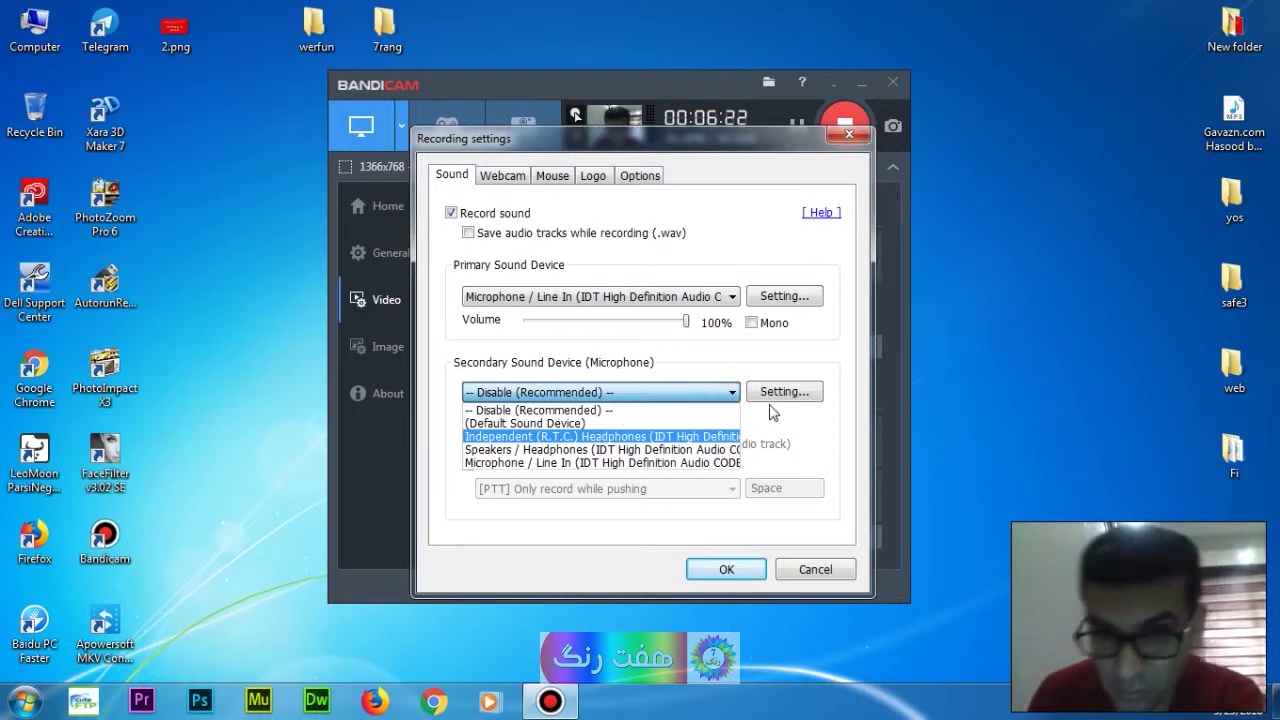
click(765, 414)
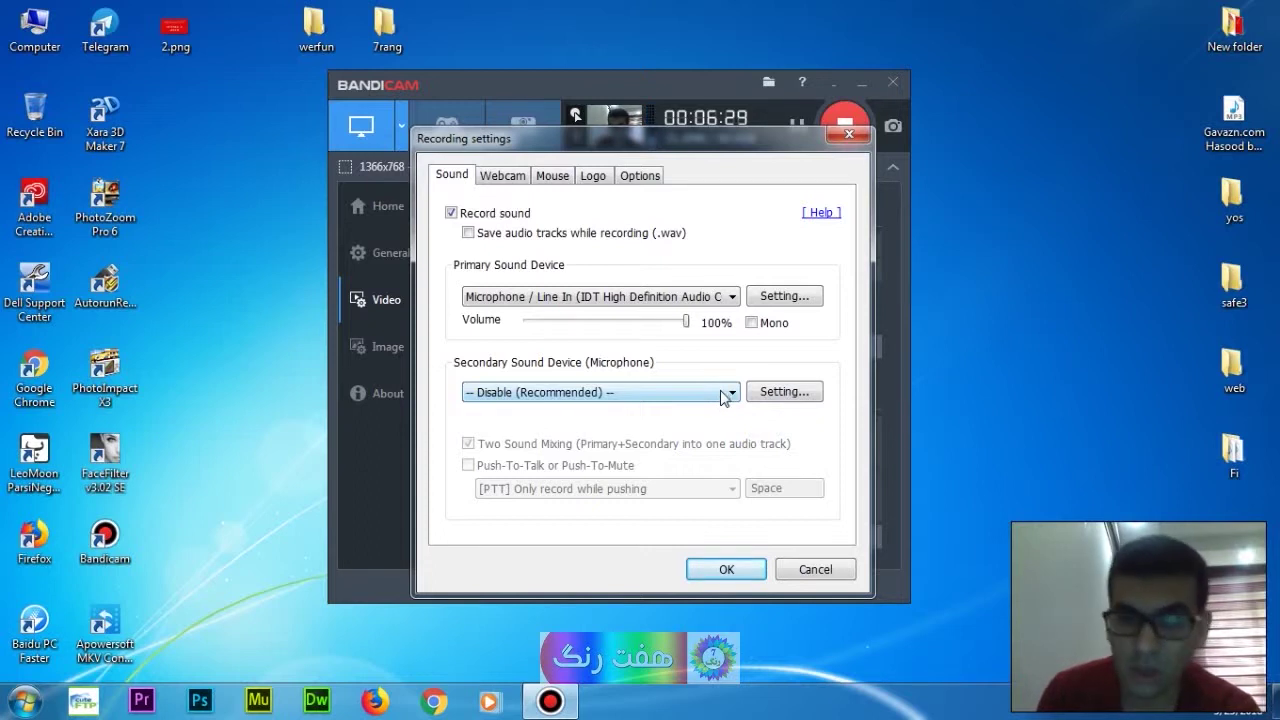
click(724, 393)
click(778, 420)
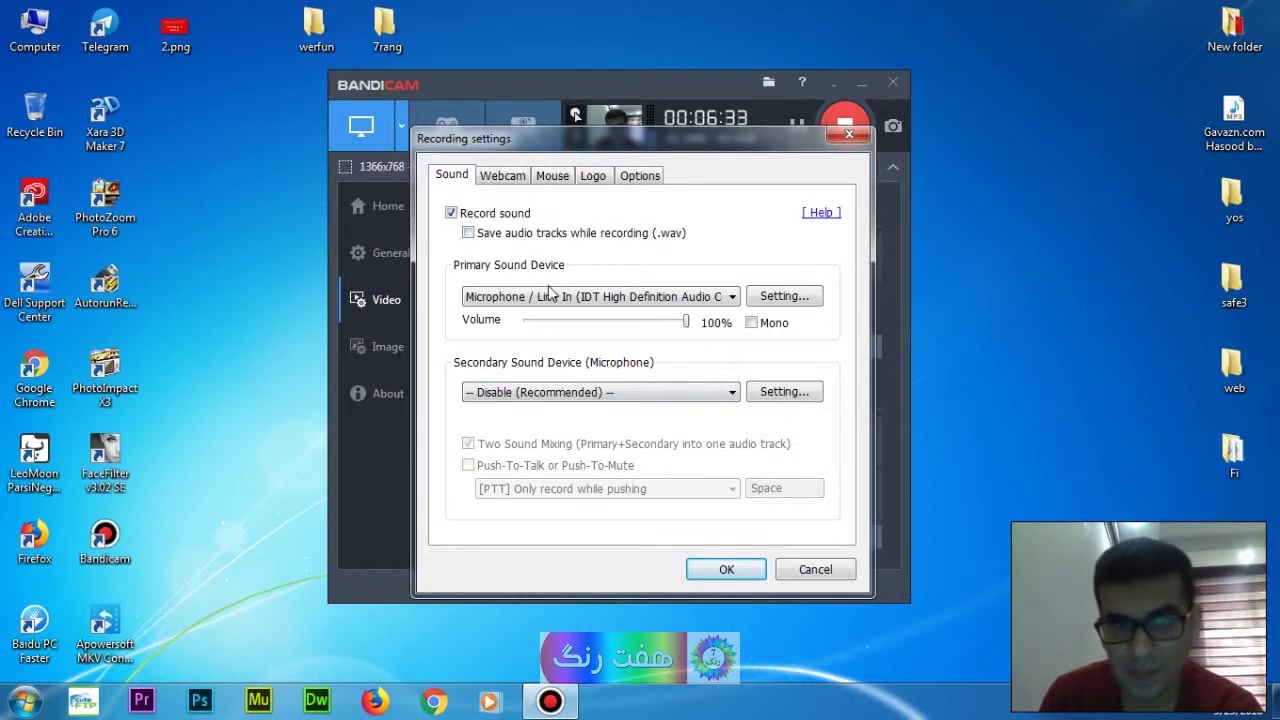
Step: Examine the webcam overlay recording settings alongside the Add webcam overlay option in the main video options
click(500, 177)
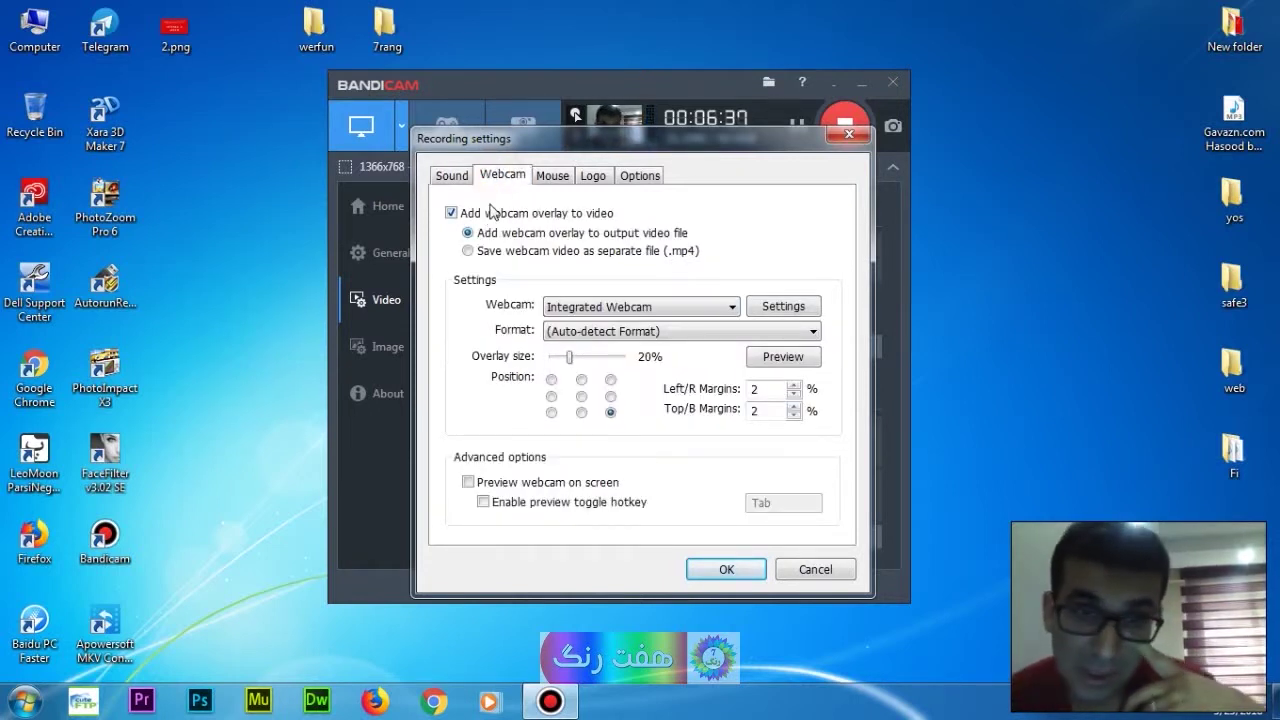
drag(668, 145, 757, 148)
drag(902, 150, 1046, 142)
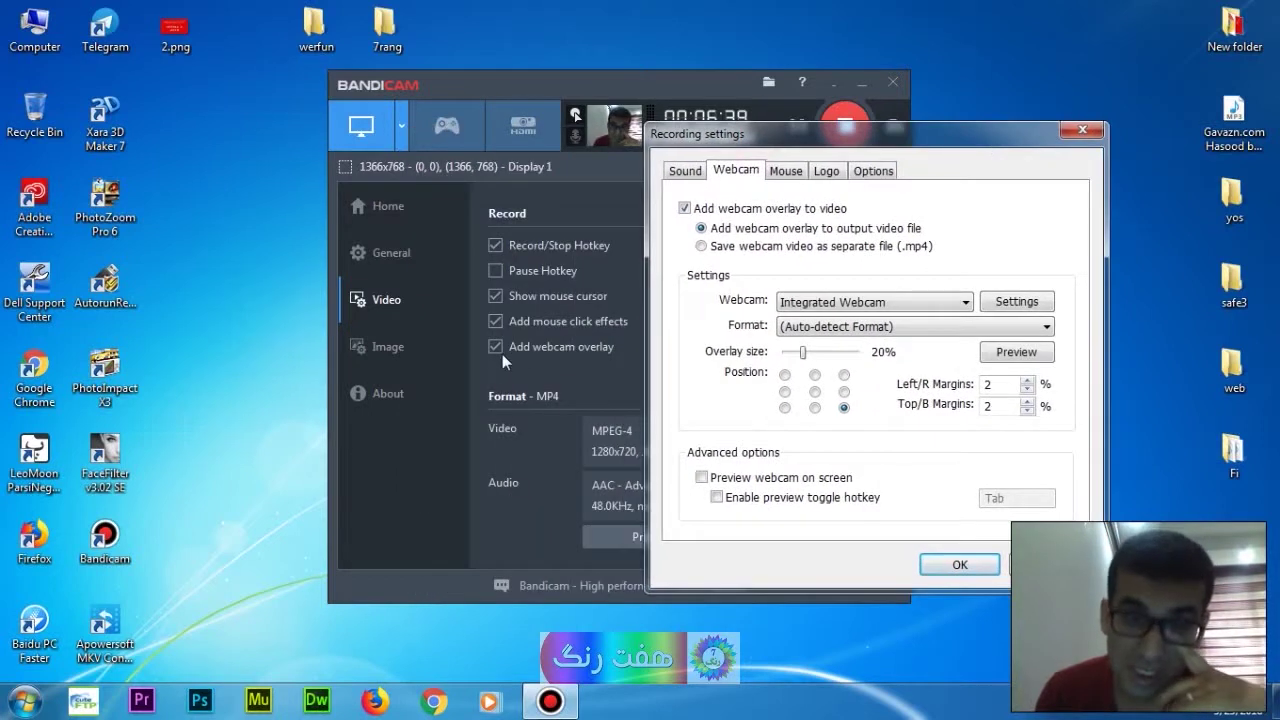
drag(700, 133, 460, 122)
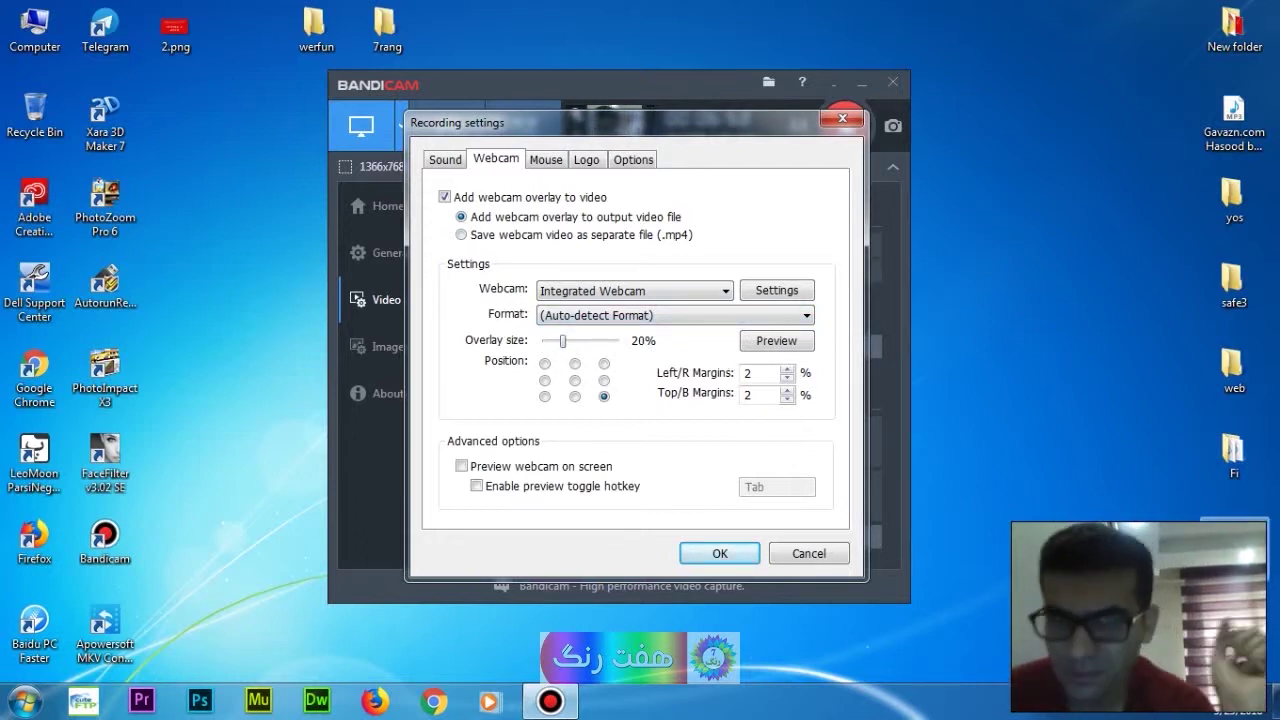
Step: Try the bottom-center and bottom-left positions for the webcam overlay, and set it back to bottom-right
click(575, 396)
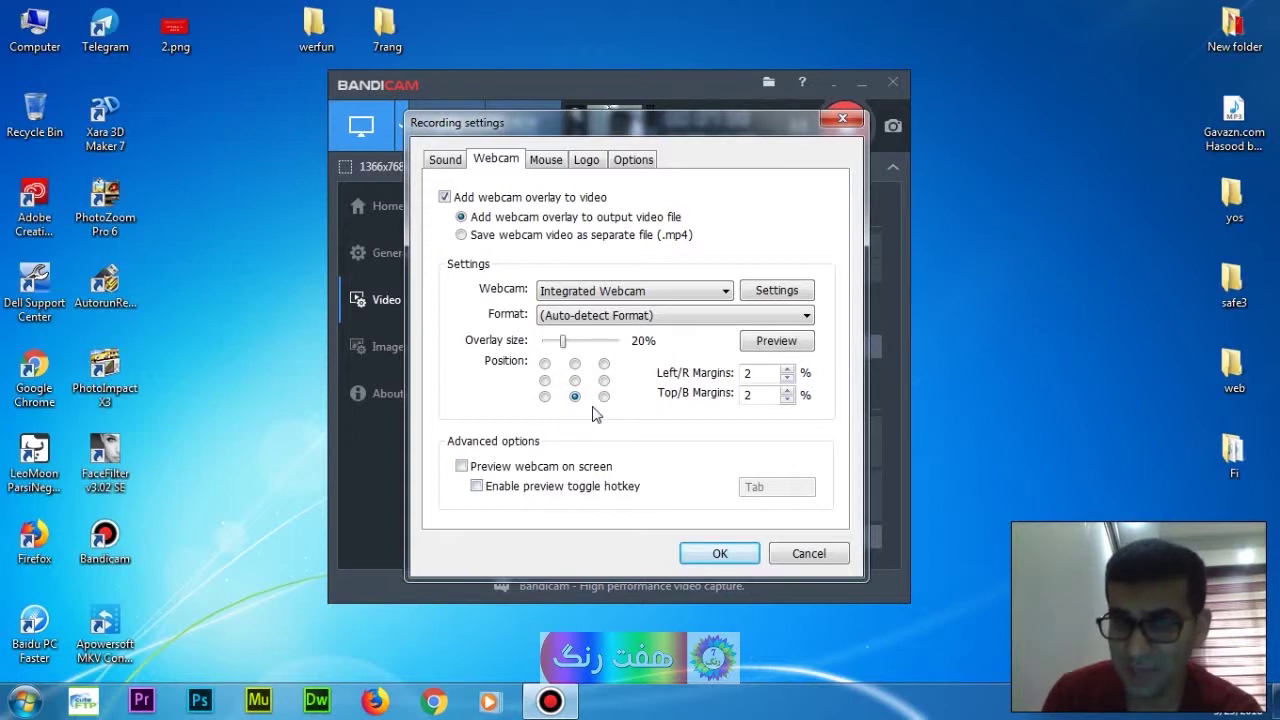
click(604, 397)
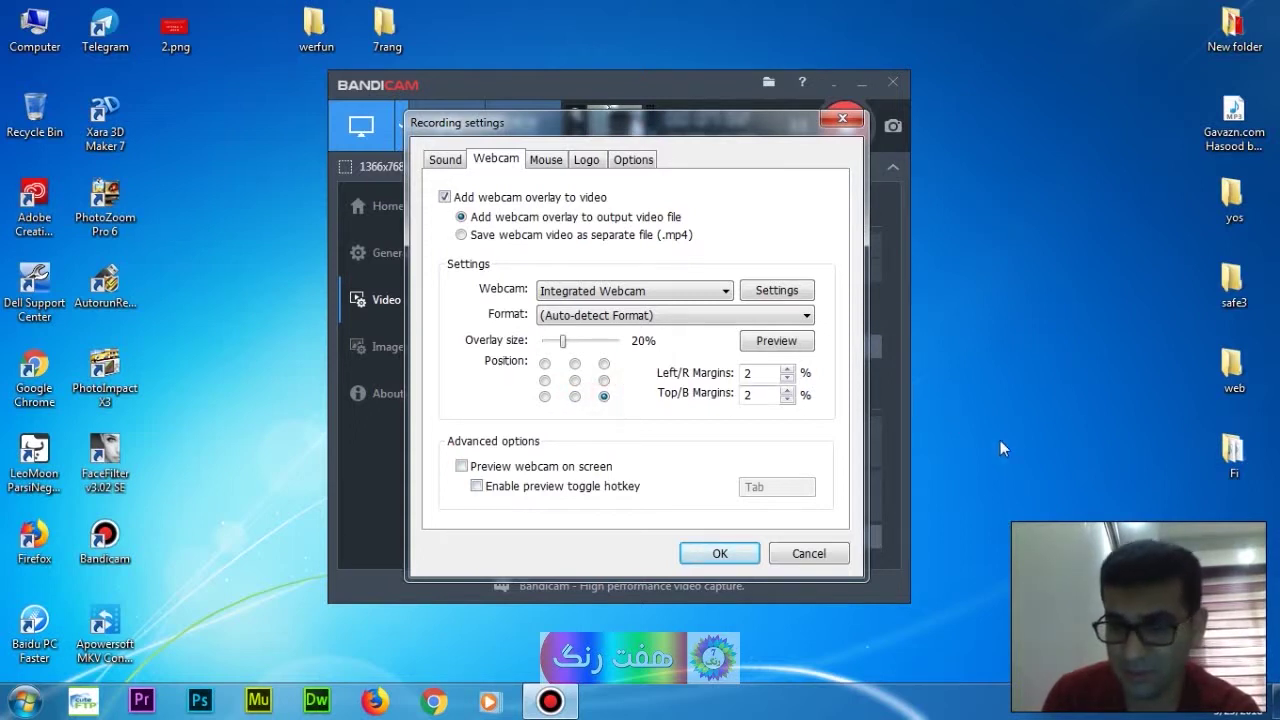
click(545, 397)
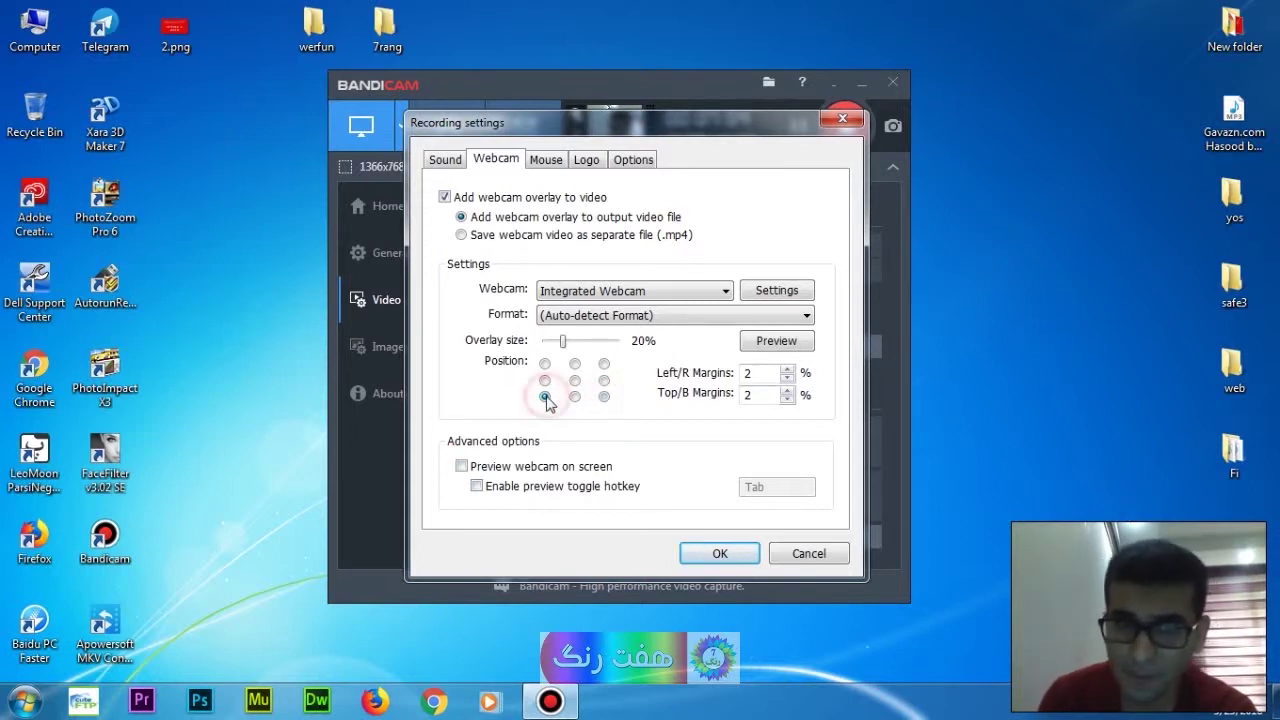
click(604, 397)
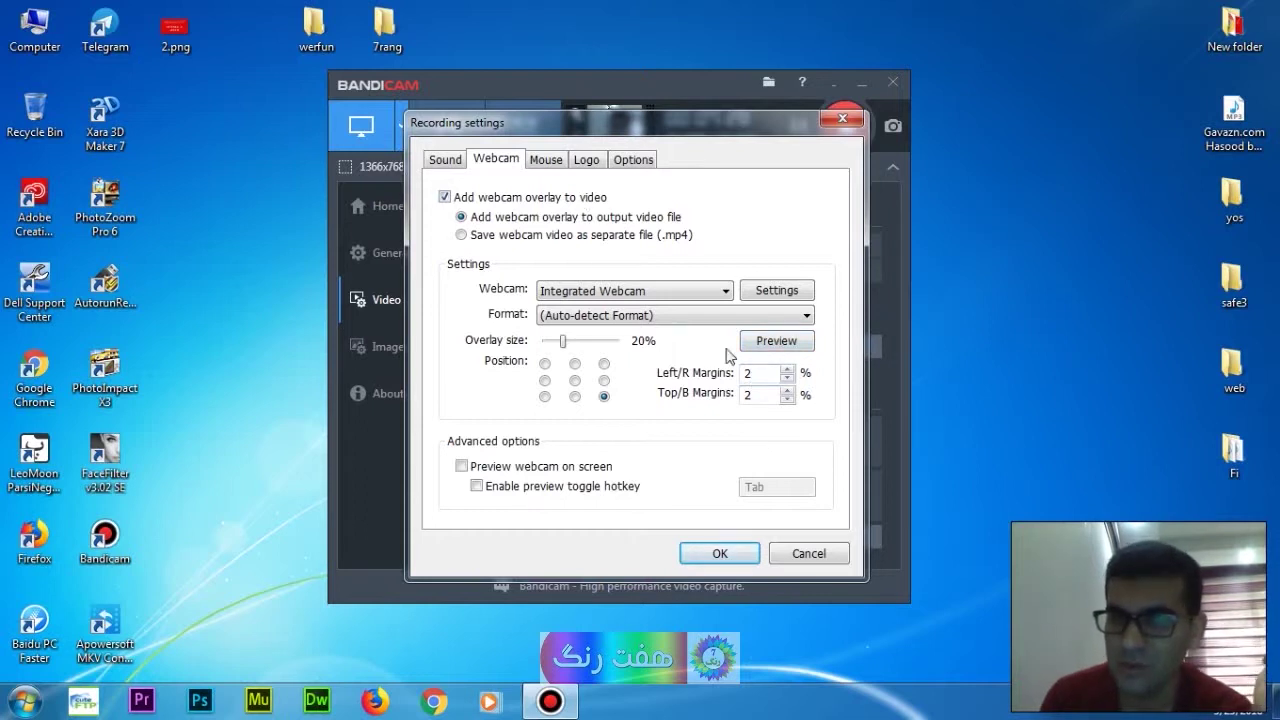
drag(742, 132, 753, 153)
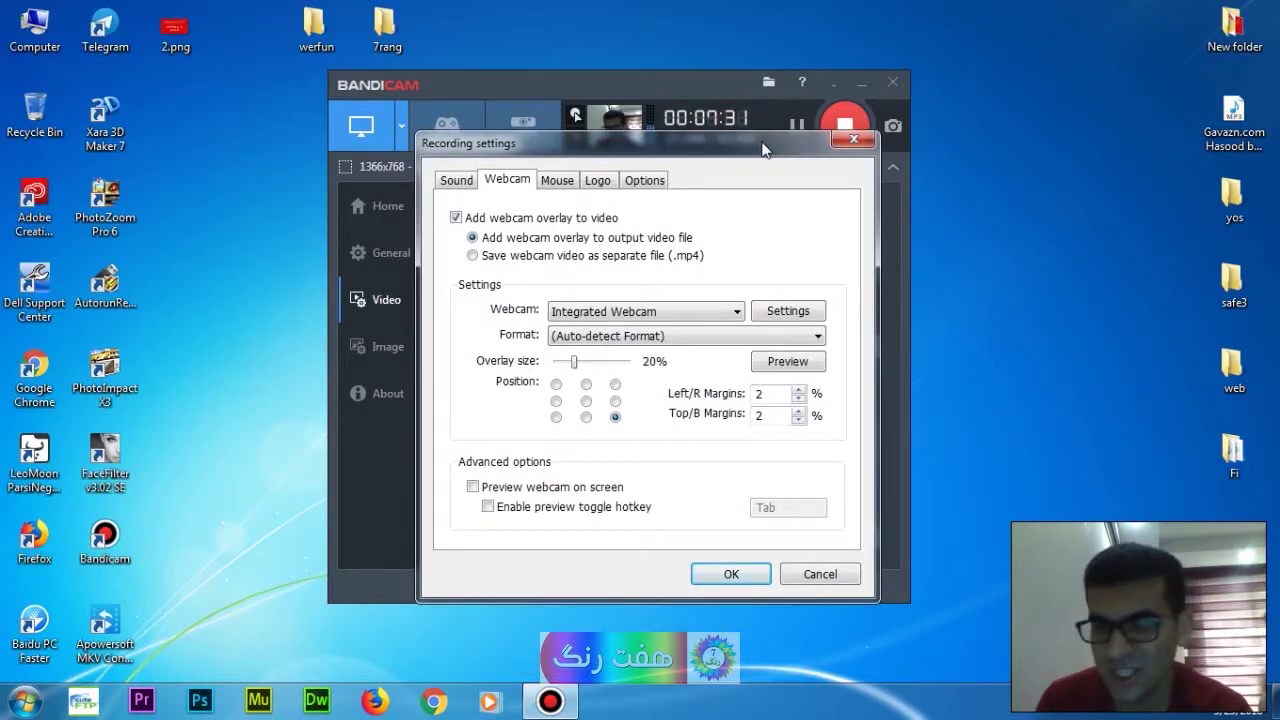
Step: In the mouse effects, try a golden yellow left click color (Red 247, Green 210, Blue 9) and set it back to red
click(555, 183)
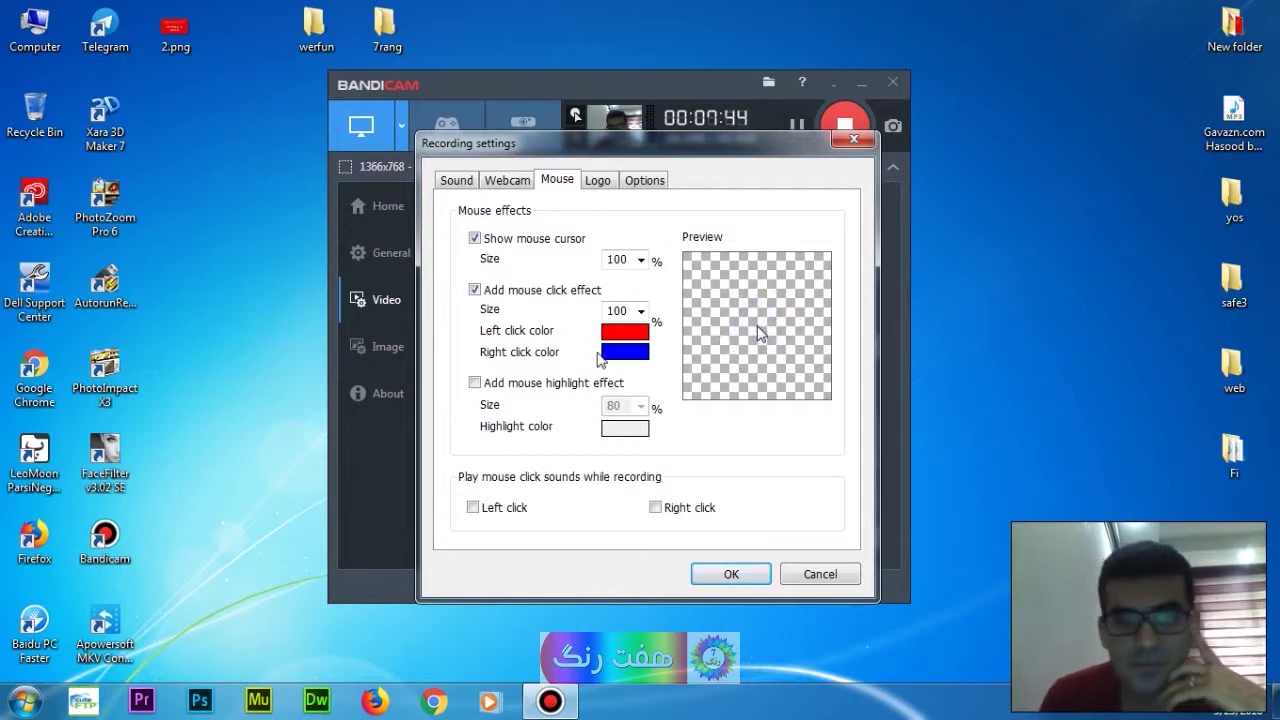
click(630, 333)
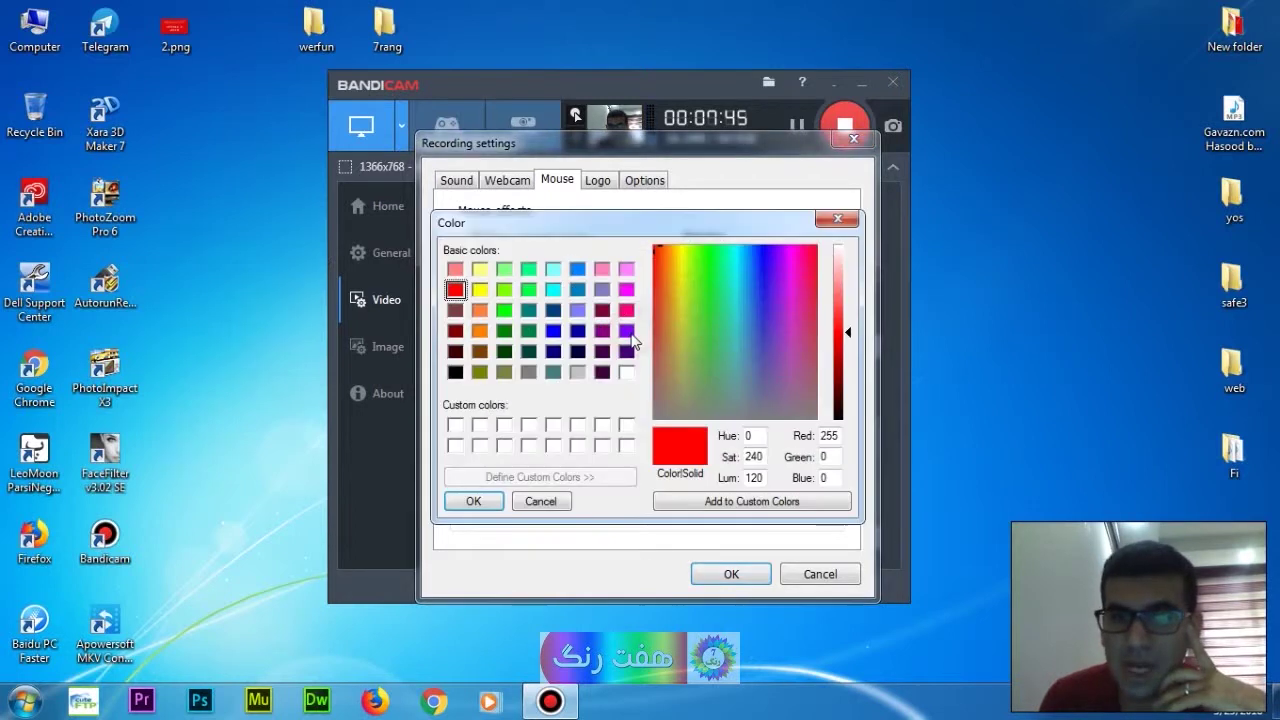
click(677, 257)
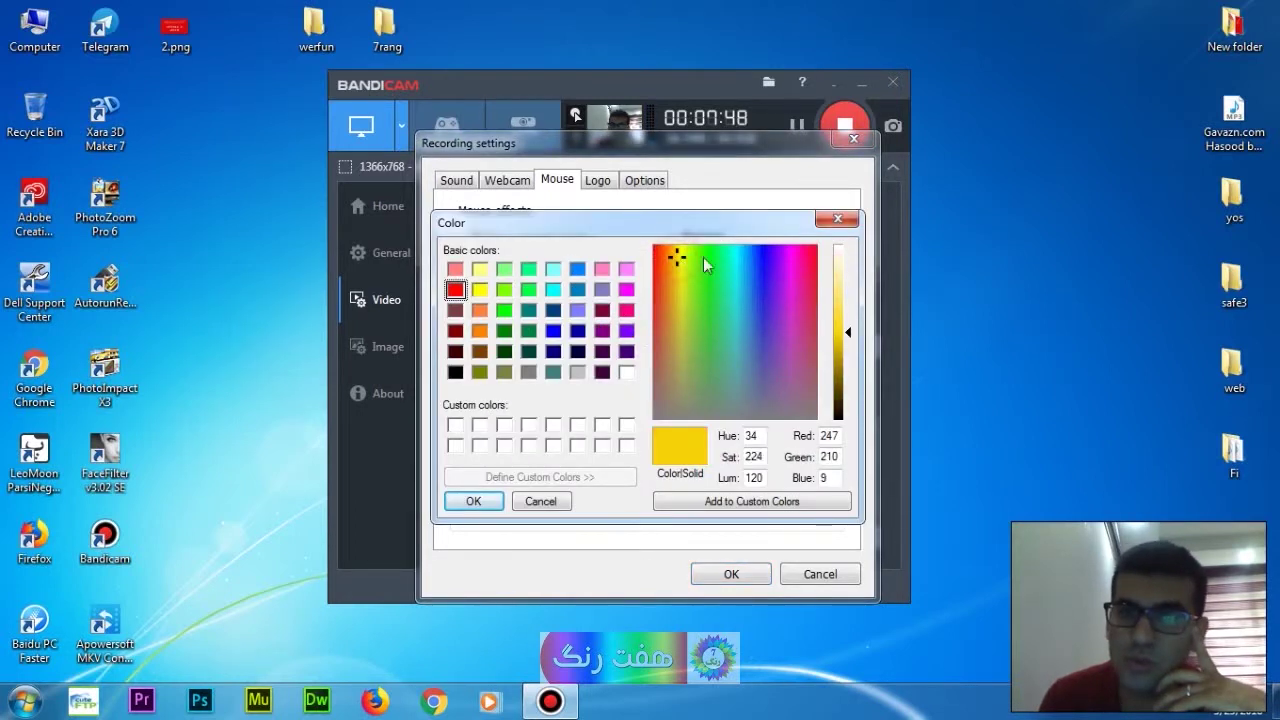
click(478, 503)
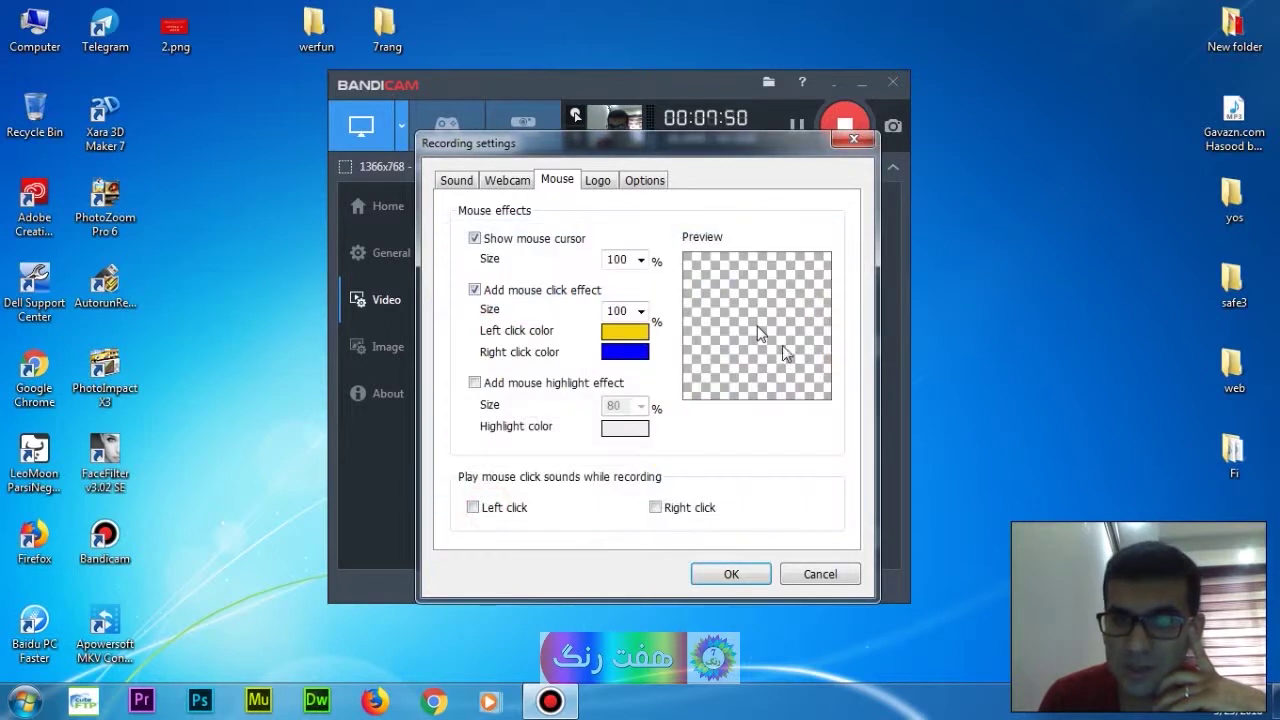
click(638, 336)
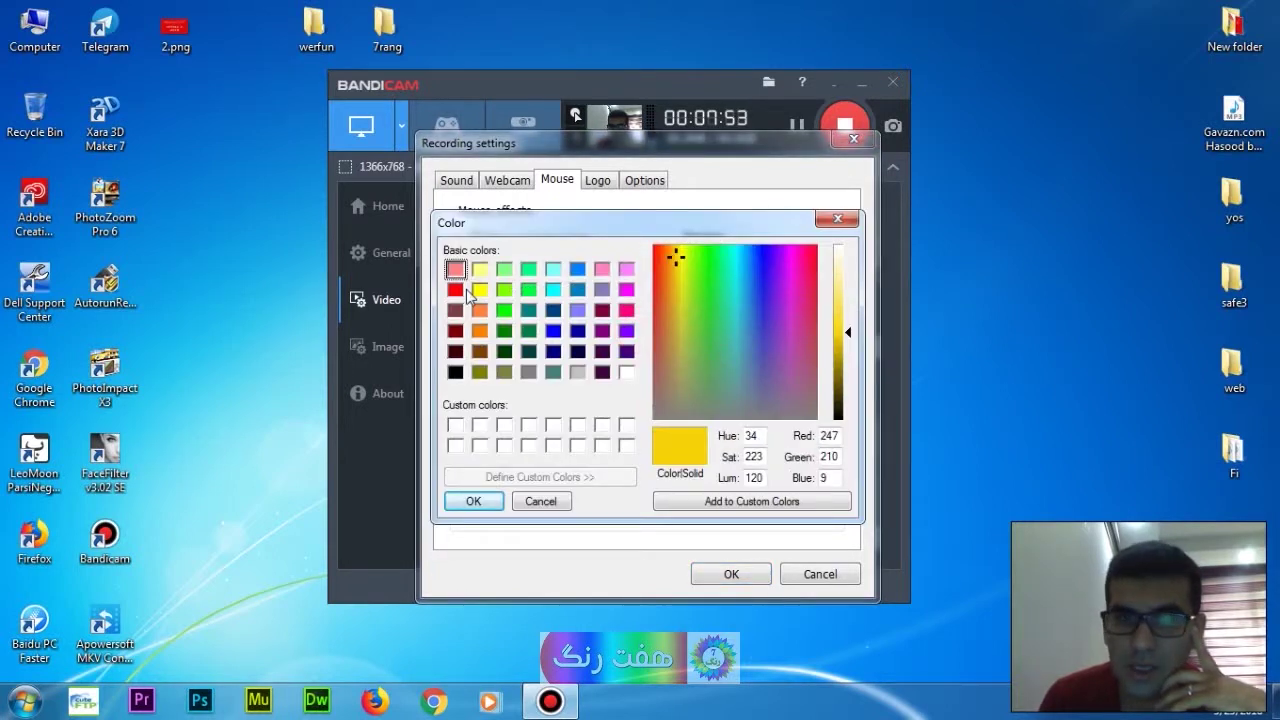
click(456, 290)
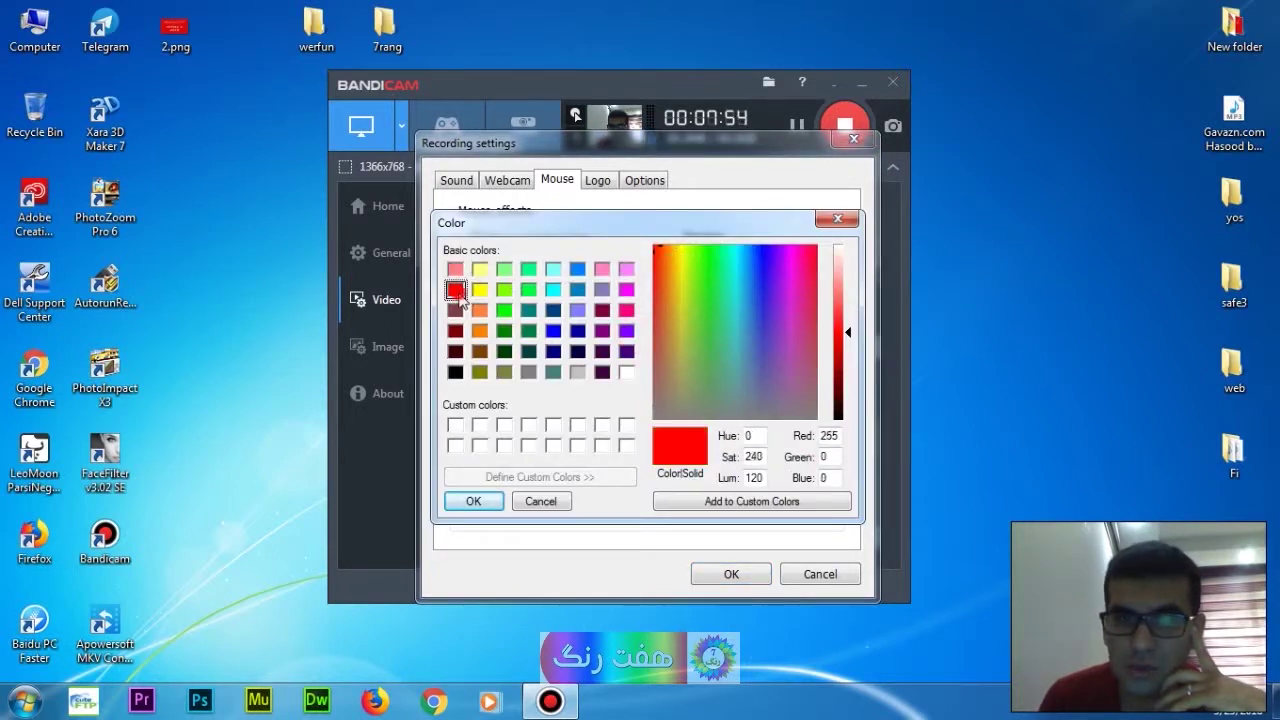
click(473, 501)
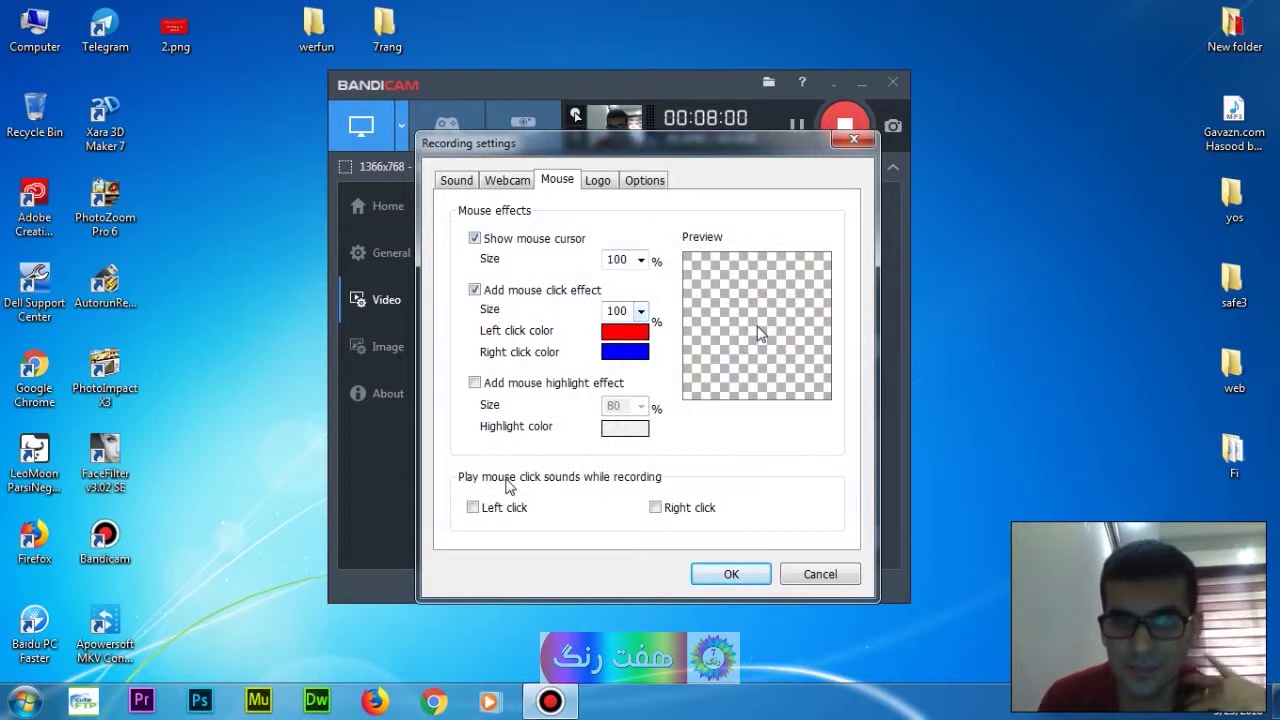
Step: Turn on the mouse highlight effect and set its highlight color to blue
click(475, 383)
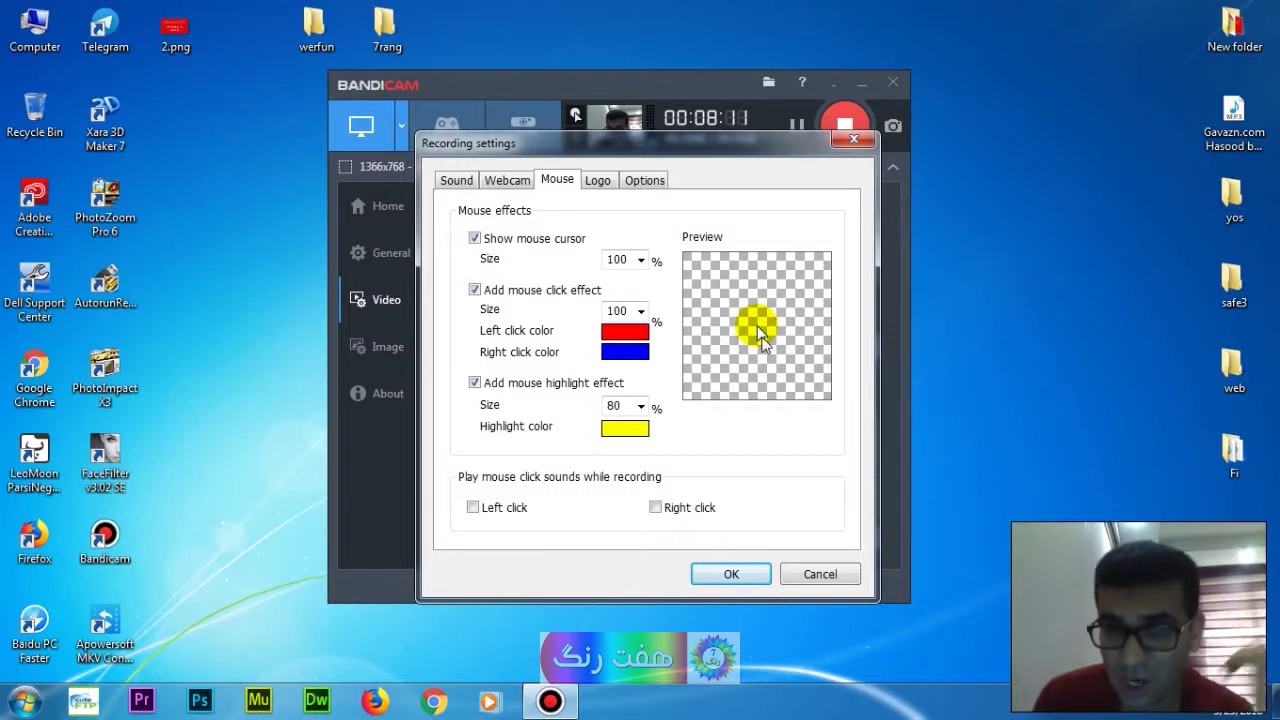
click(629, 424)
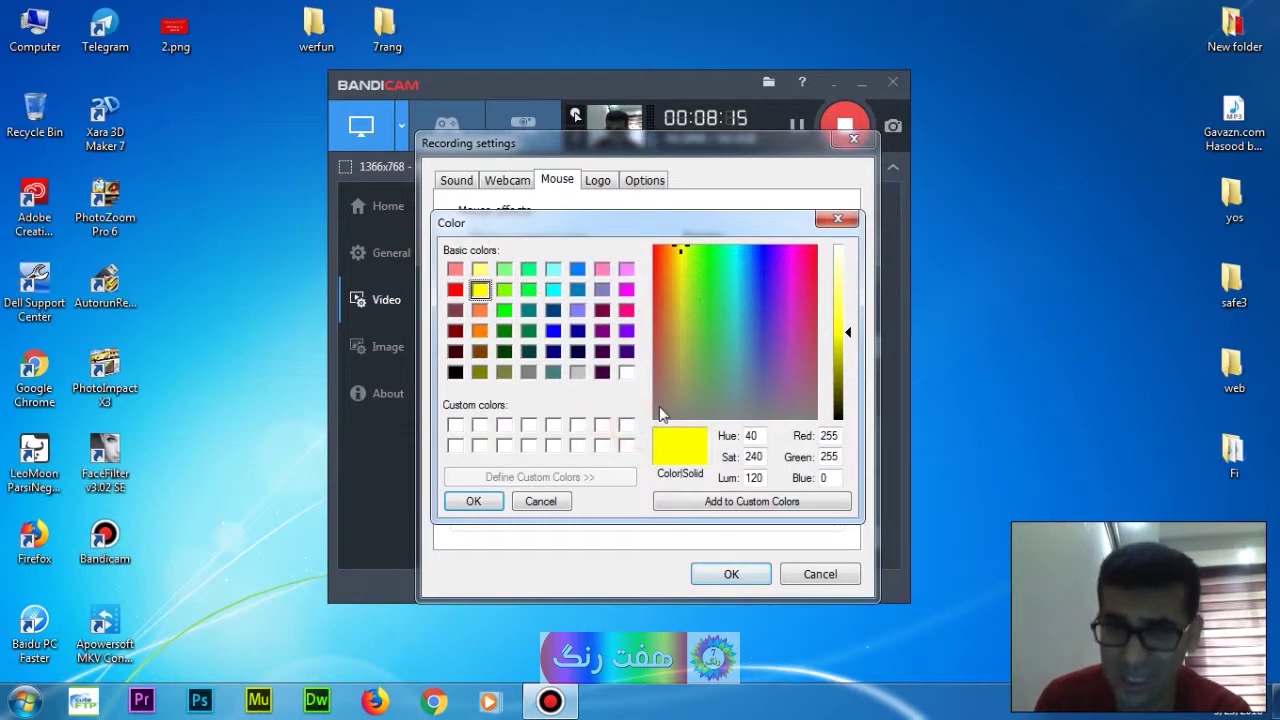
click(553, 331)
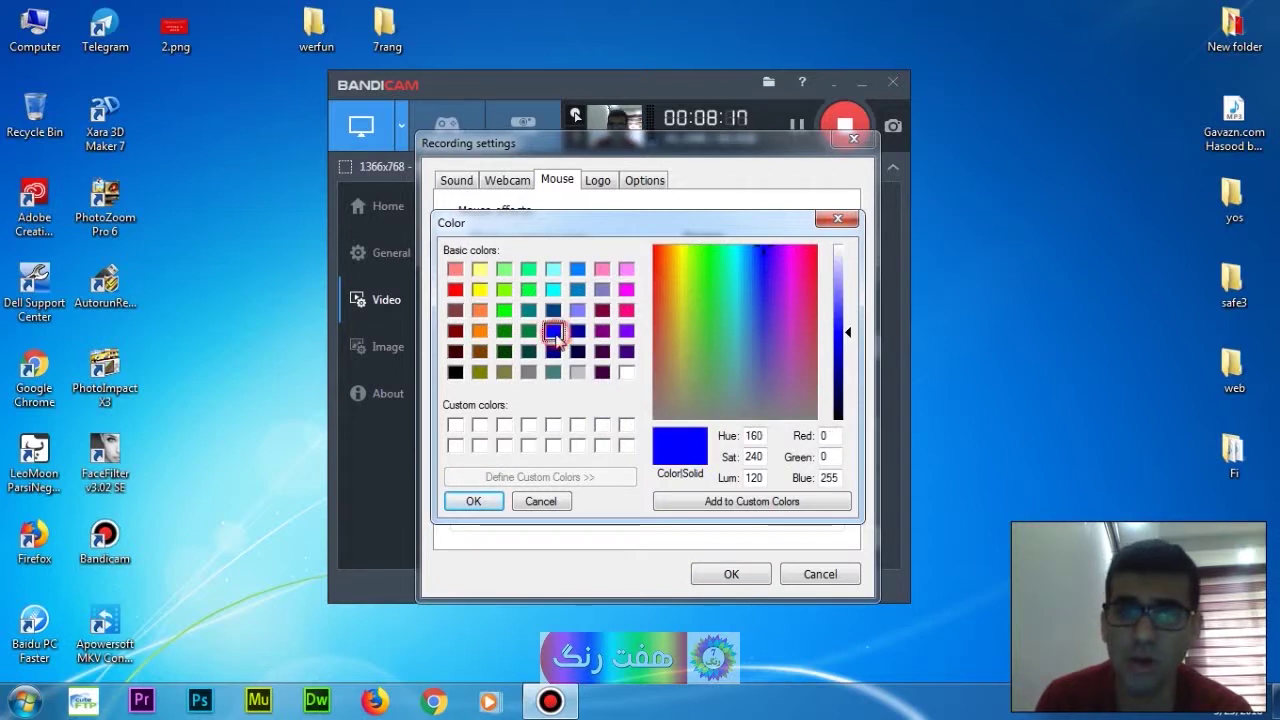
click(476, 500)
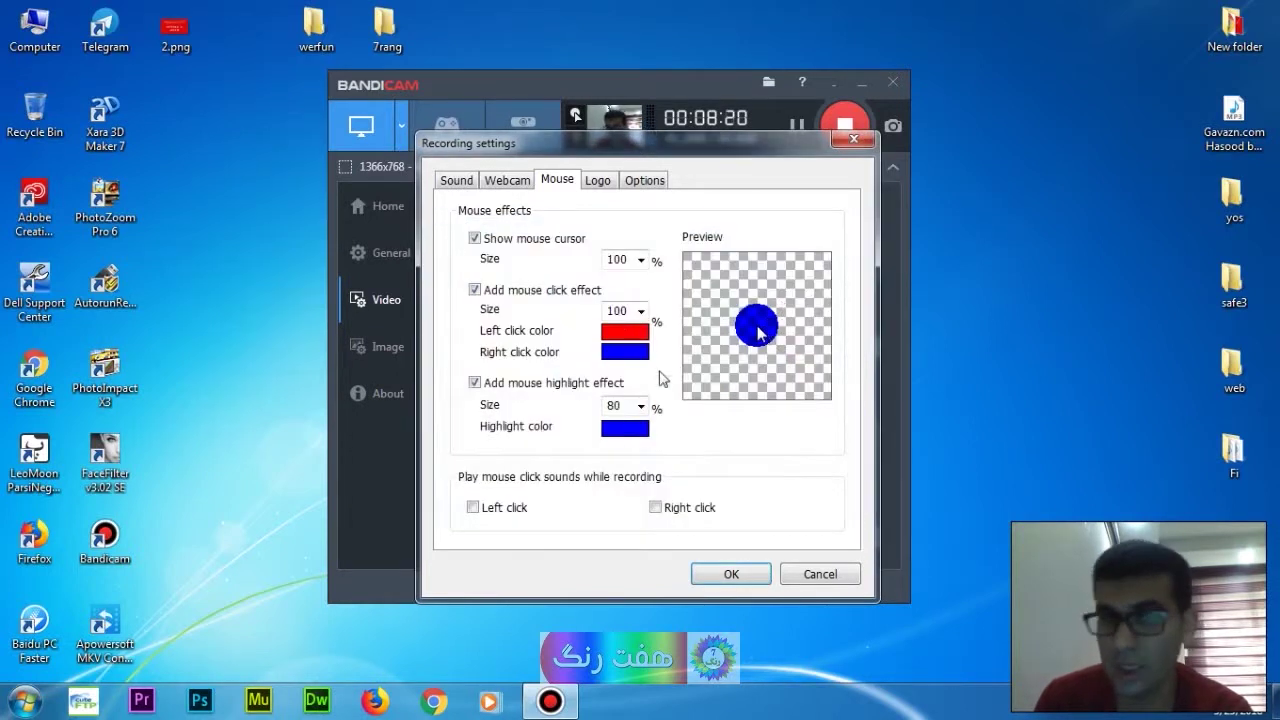
Step: Change the mouse highlight color to black
click(622, 430)
click(455, 372)
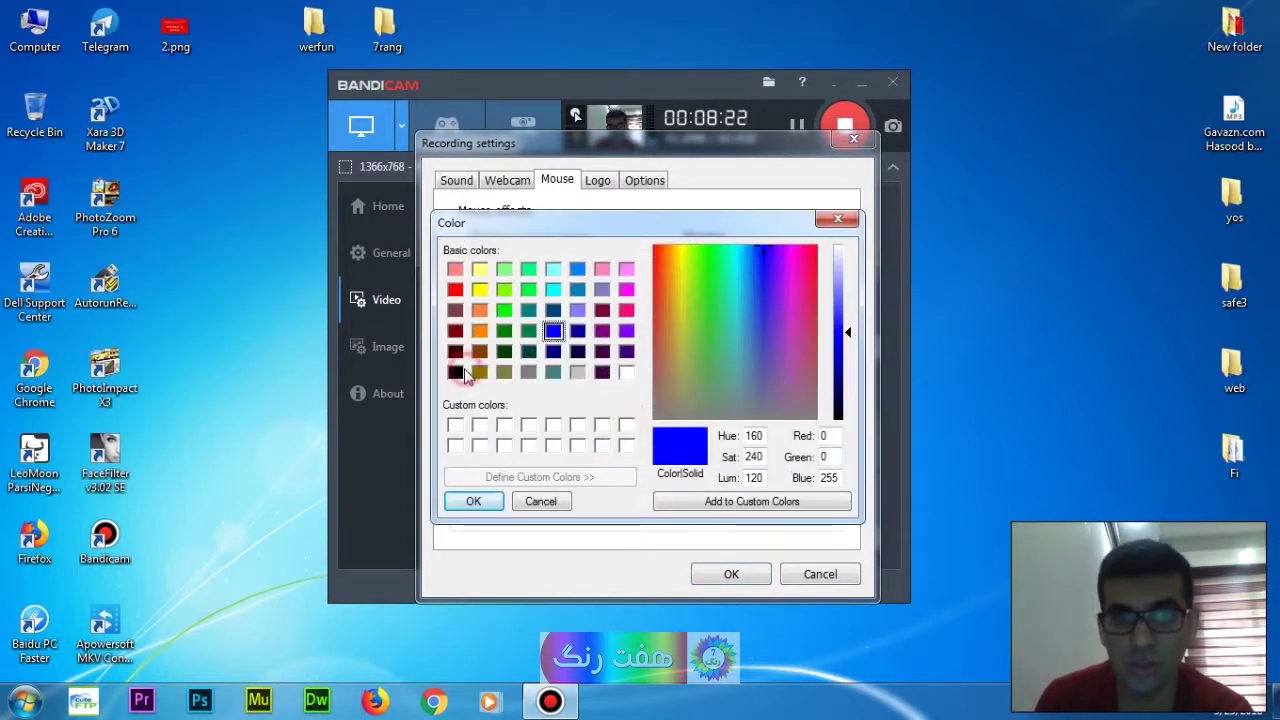
click(472, 501)
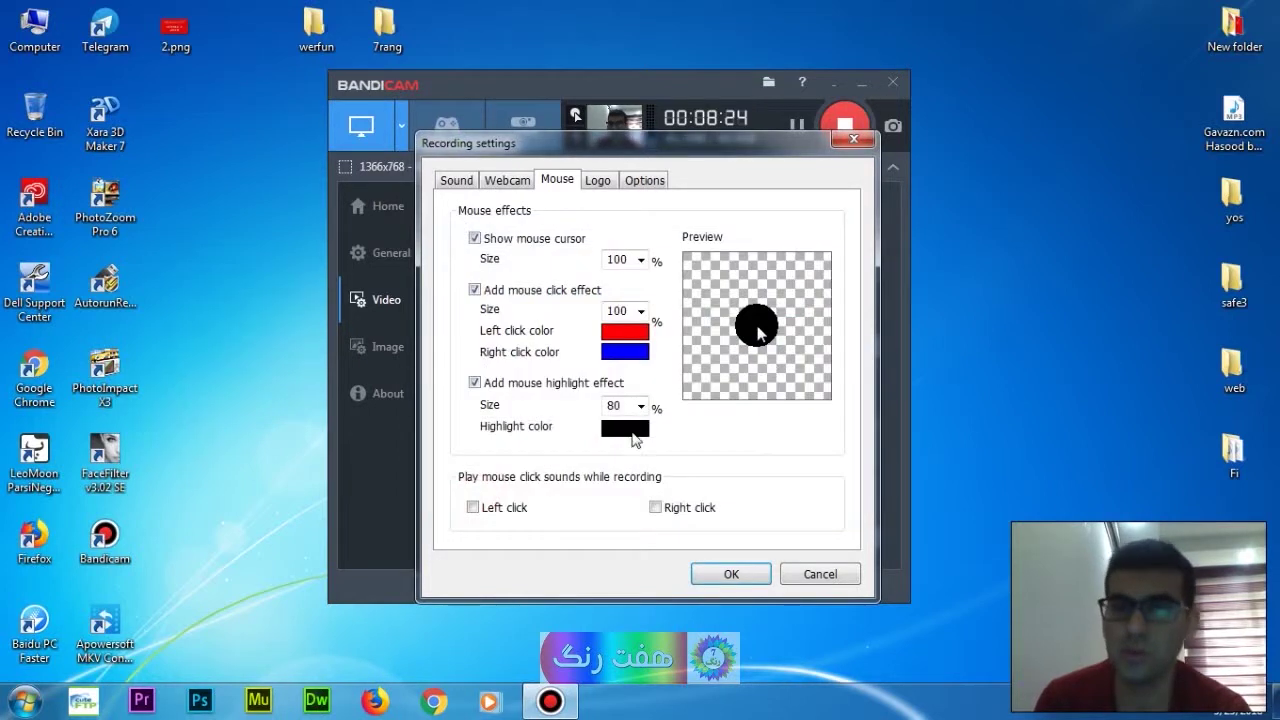
Step: Set the highlight color back to yellow and turn off the mouse highlight effect
click(632, 437)
click(480, 290)
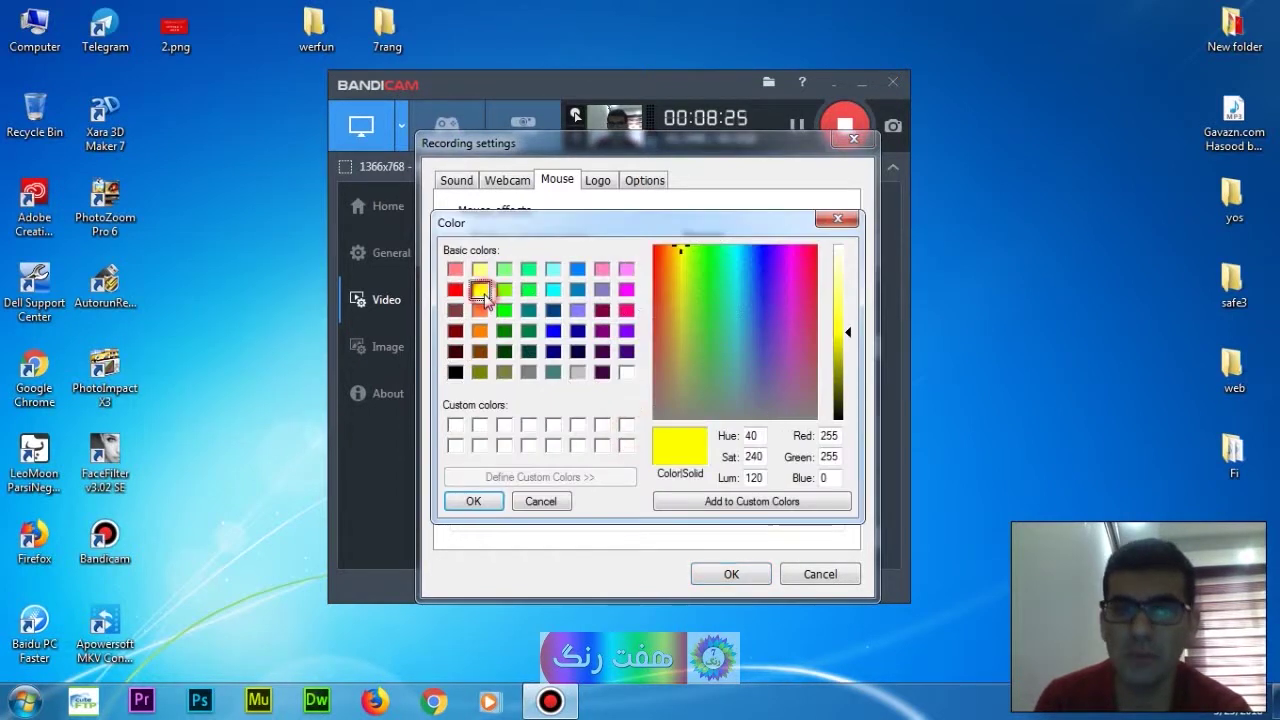
click(474, 501)
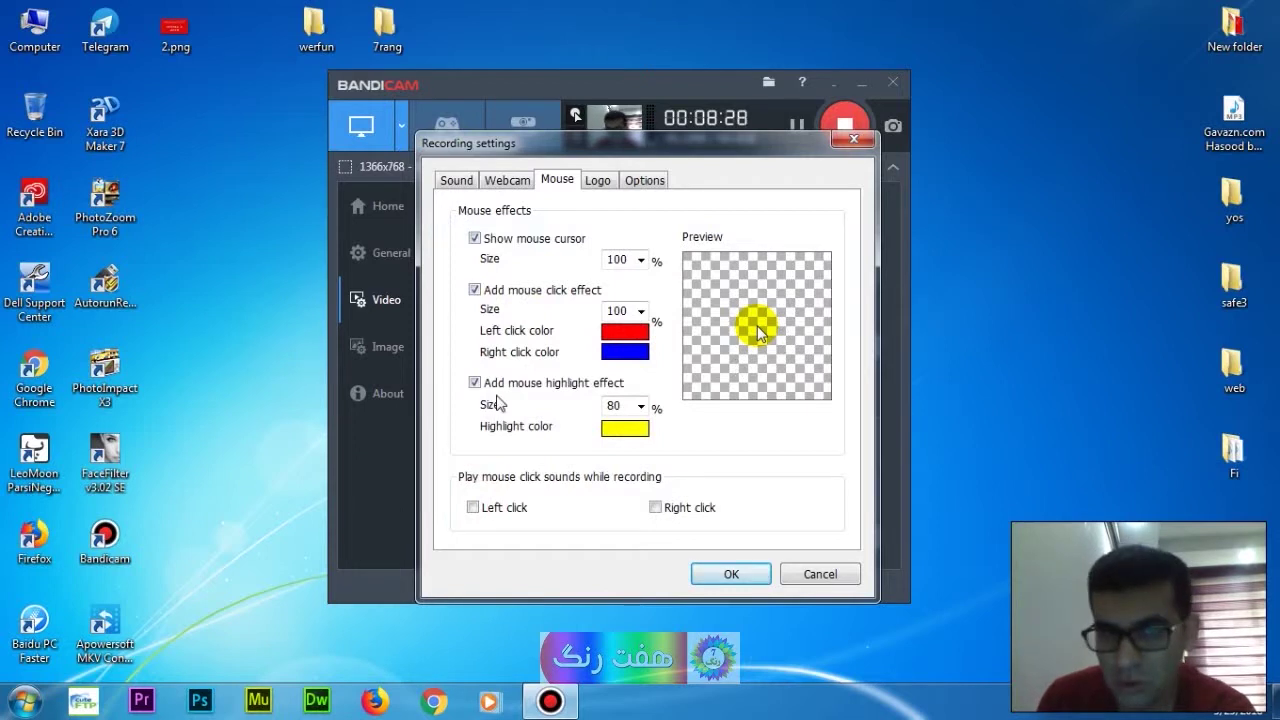
click(475, 383)
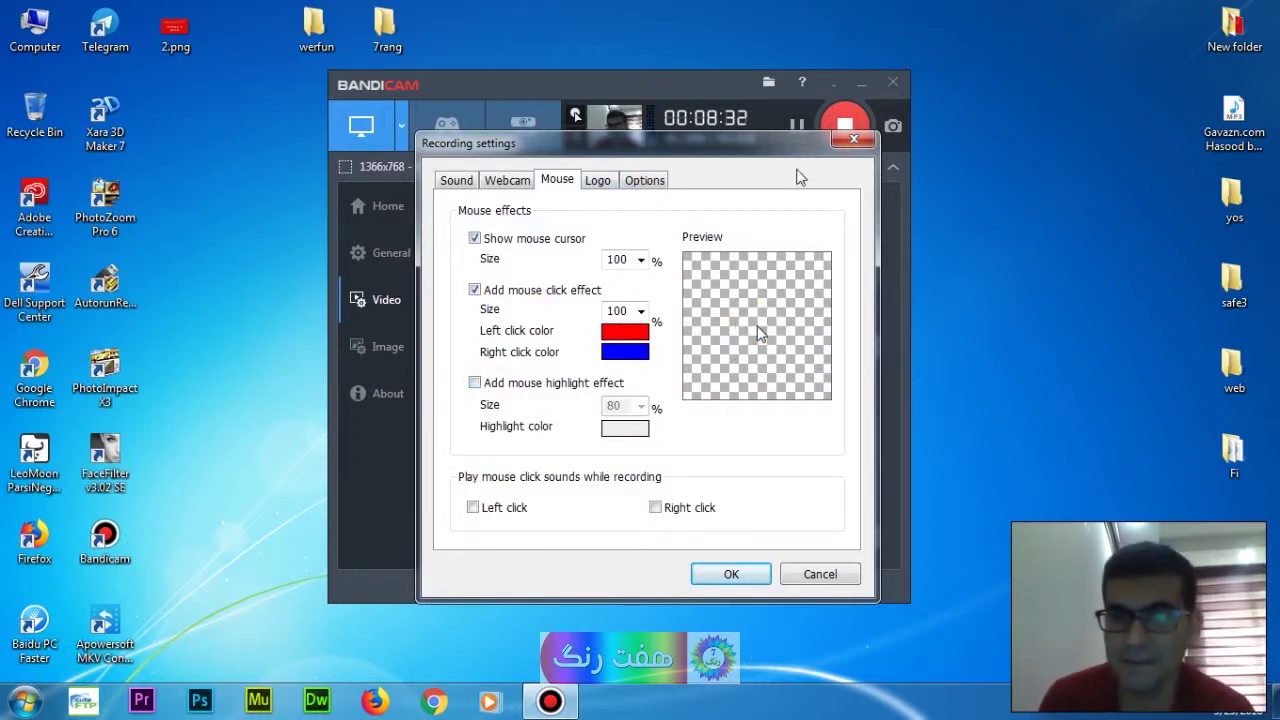
Step: Try the left and right mouse click sounds for recording, switching them on and off, and leave both disabled
drag(778, 148, 766, 159)
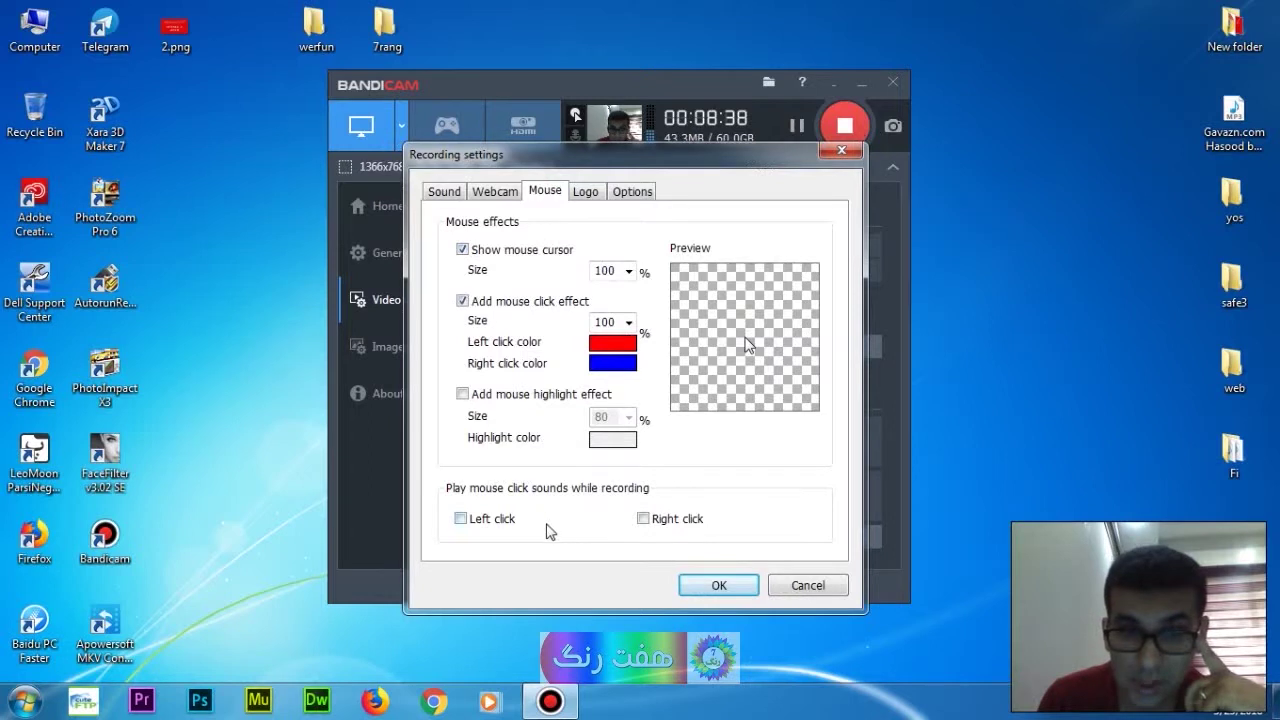
click(461, 519)
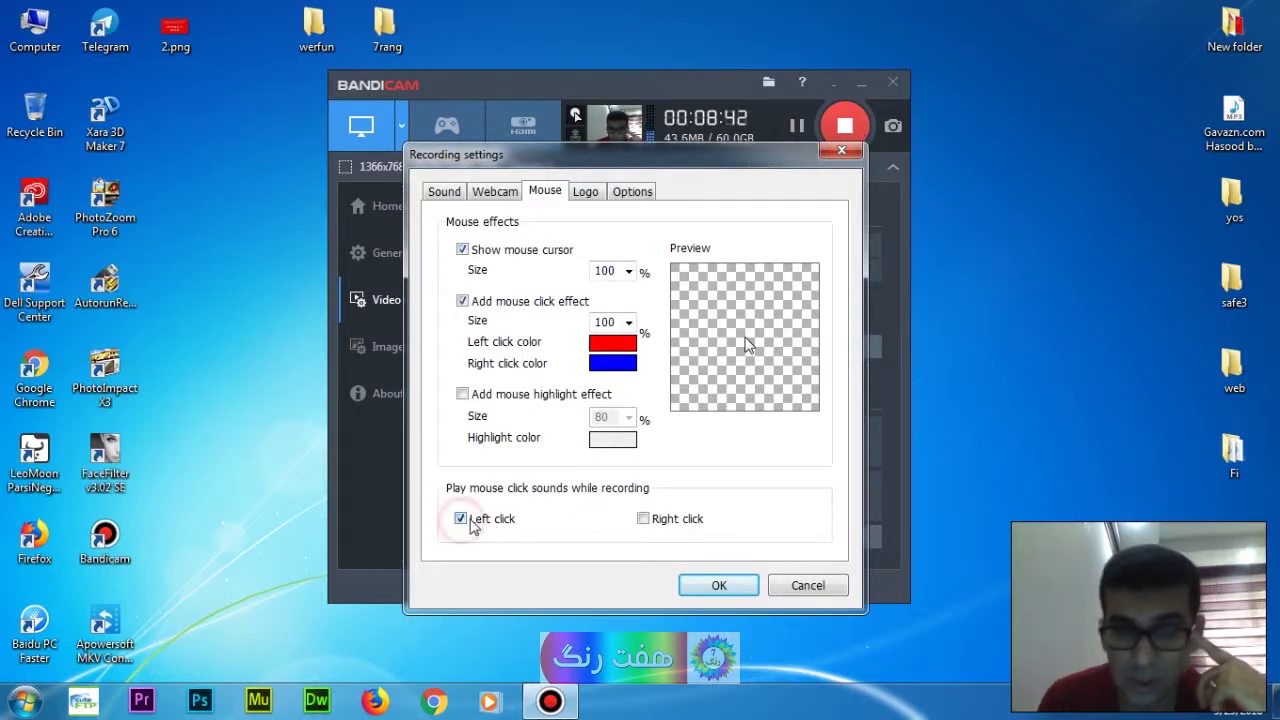
click(643, 519)
click(461, 519)
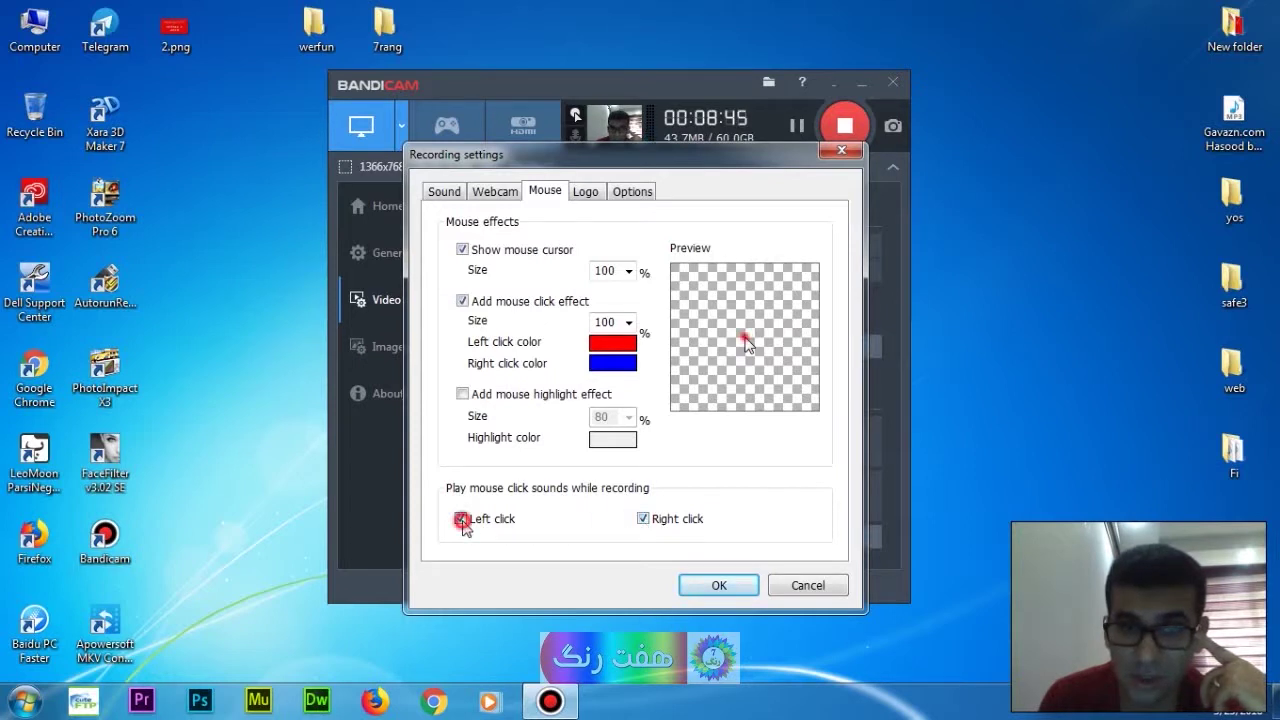
click(644, 520)
click(643, 519)
click(461, 519)
click(461, 519)
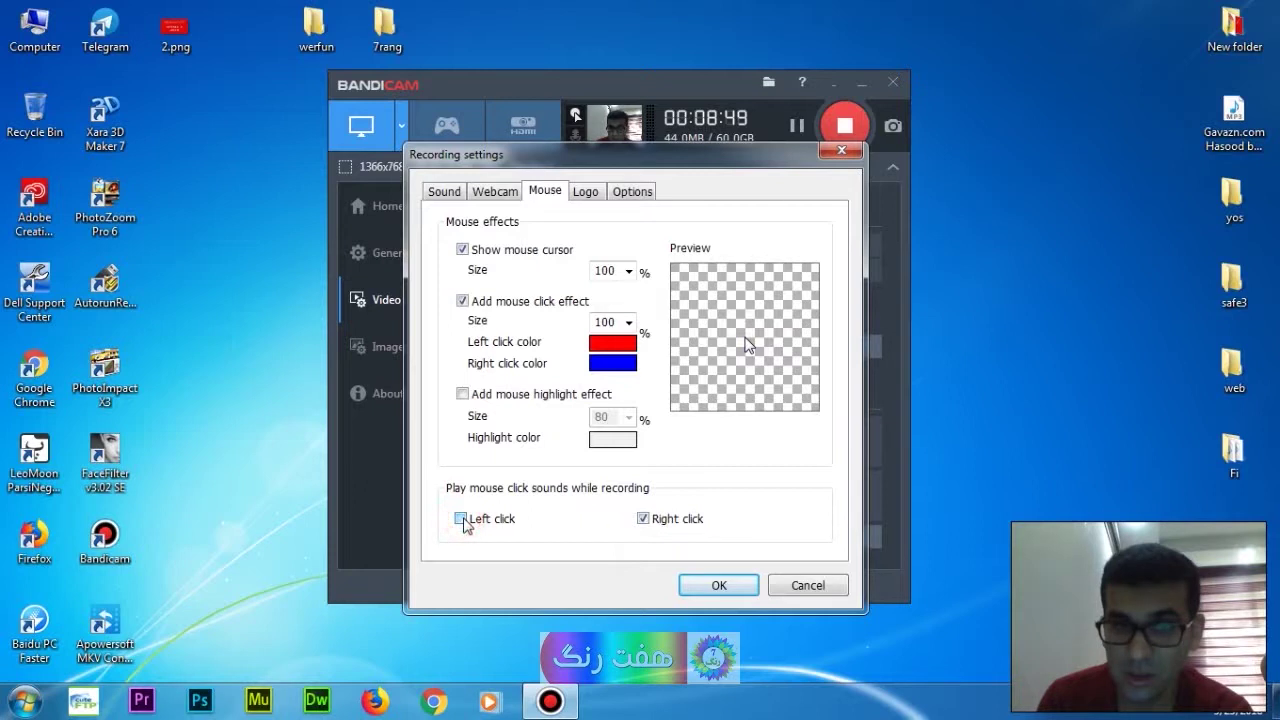
click(643, 519)
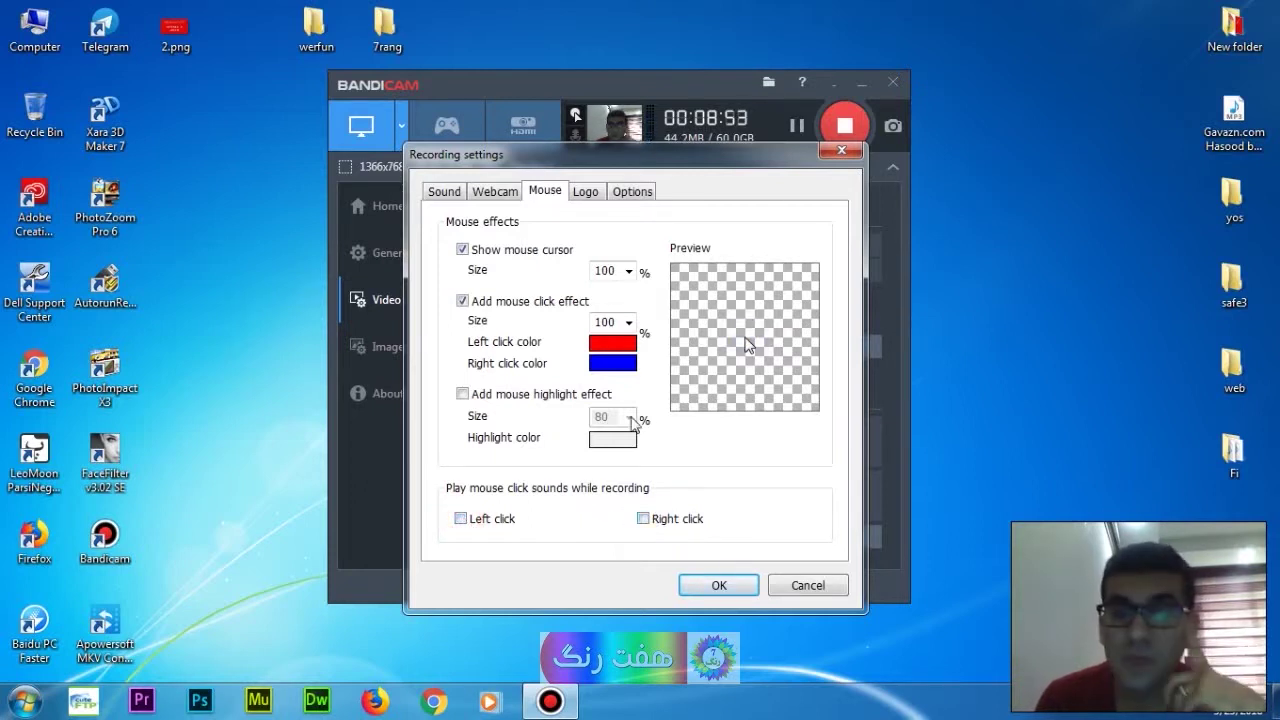
Step: Accept the recording settings and return to the main video options
drag(727, 148, 699, 129)
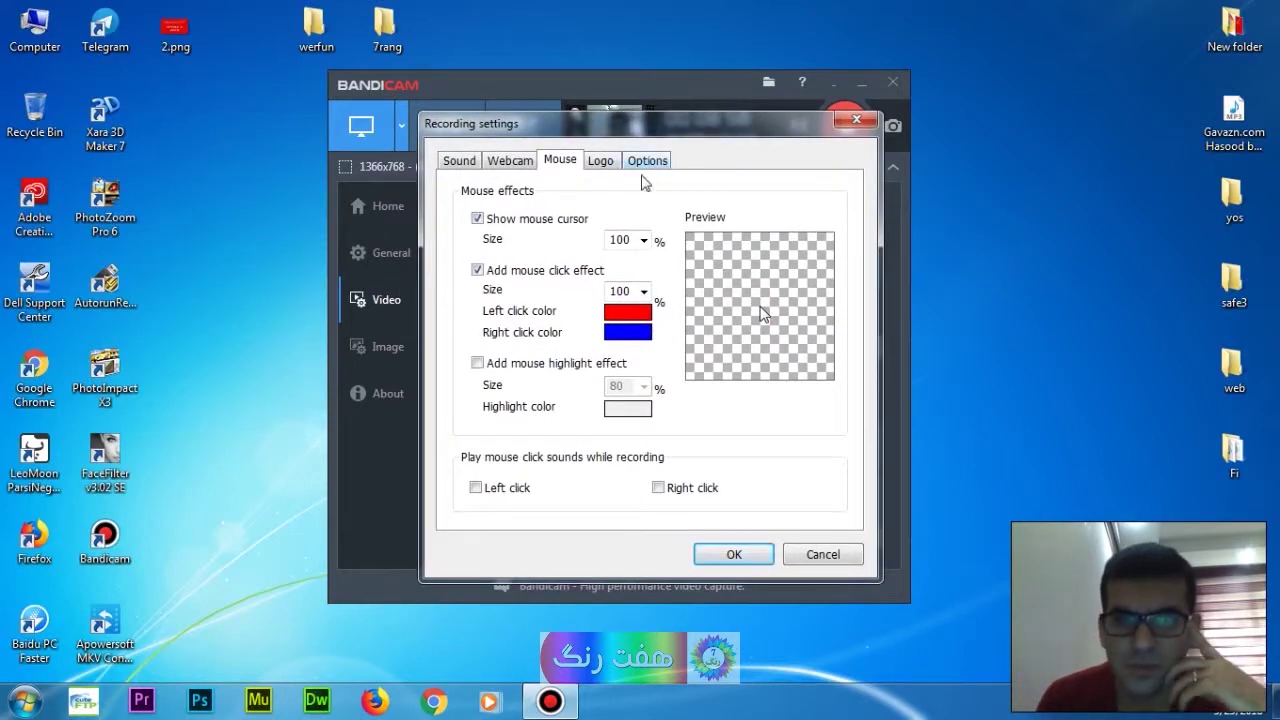
mouse_move(623, 140)
mouse_down()
mouse_move(548, 141)
mouse_move(619, 147)
mouse_up()
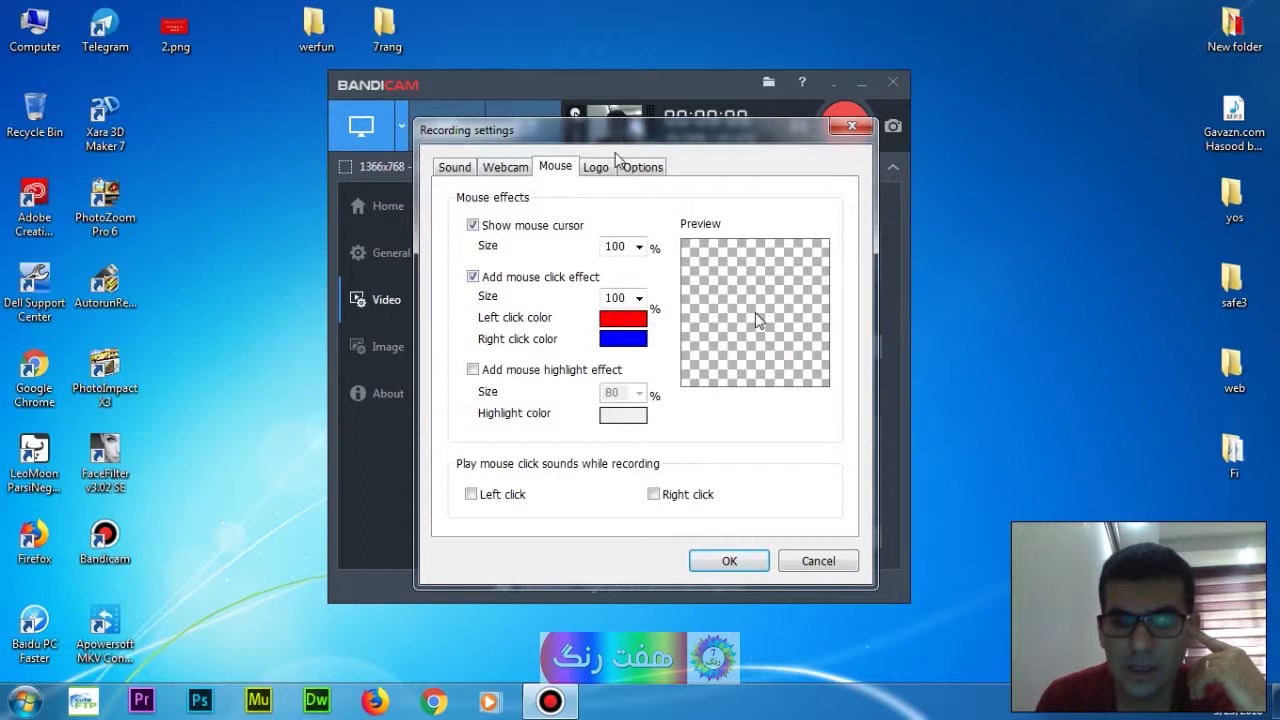
drag(700, 139, 732, 177)
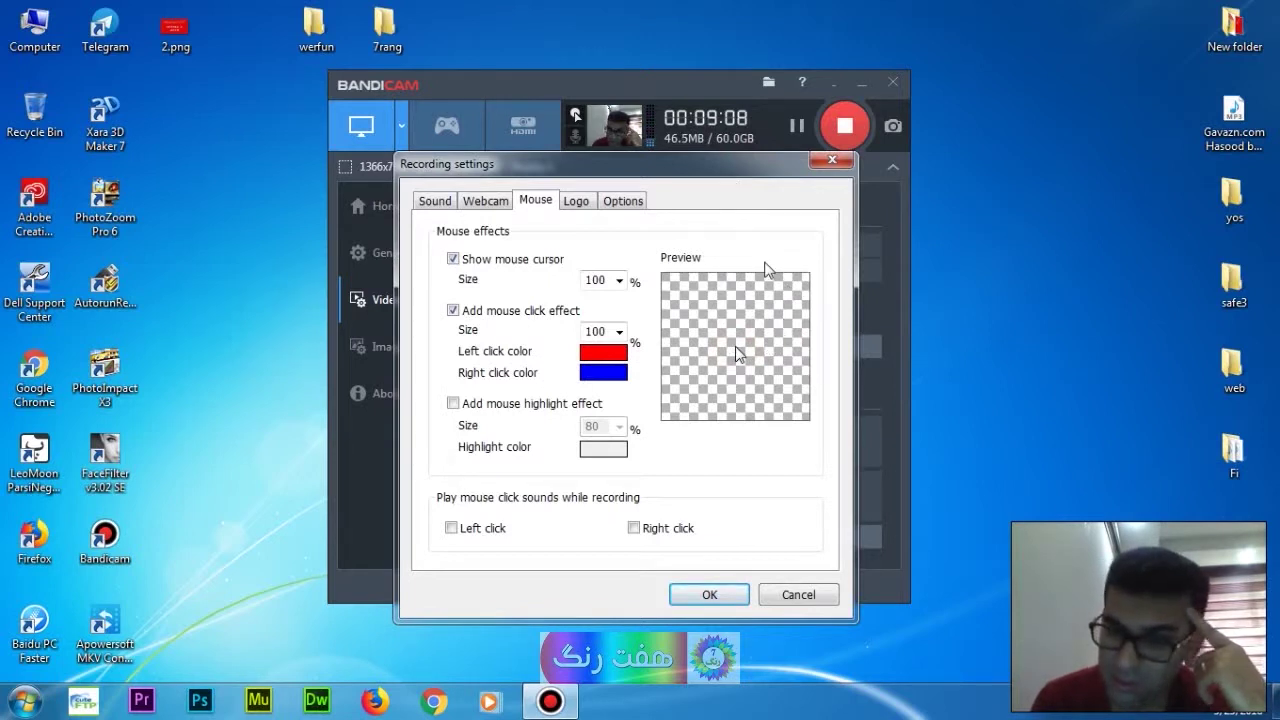
drag(763, 174, 752, 160)
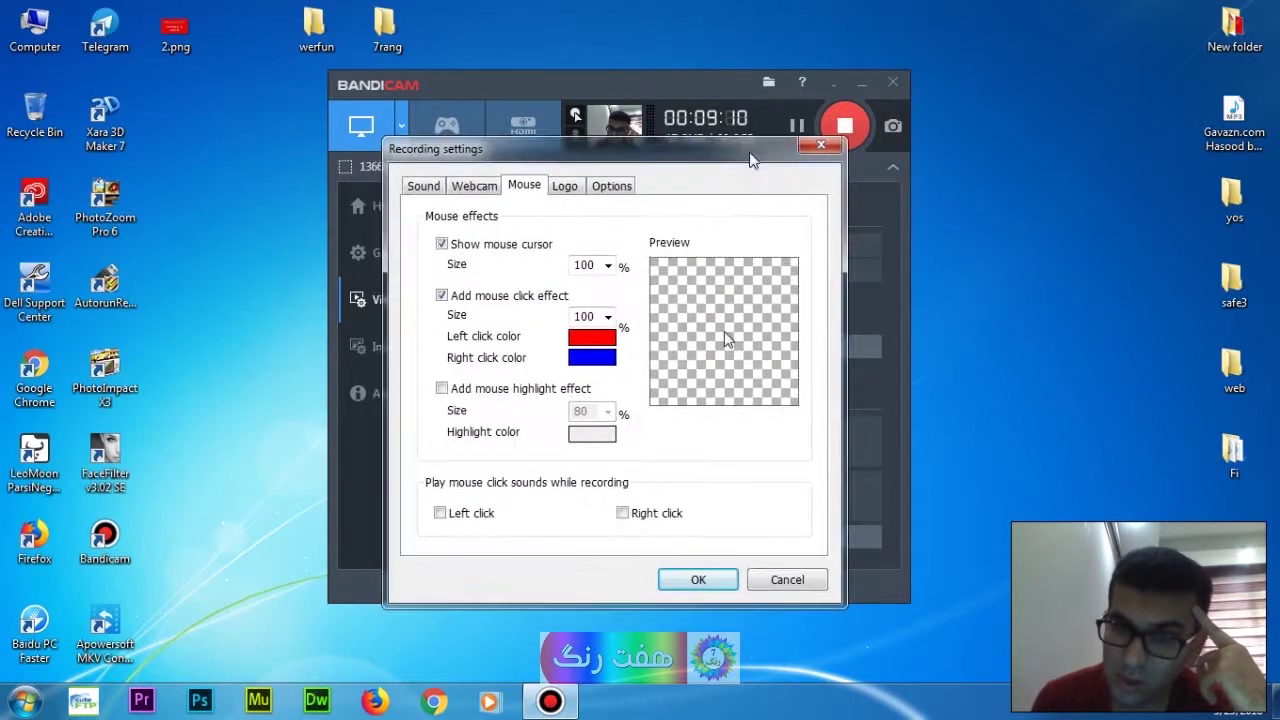
click(699, 581)
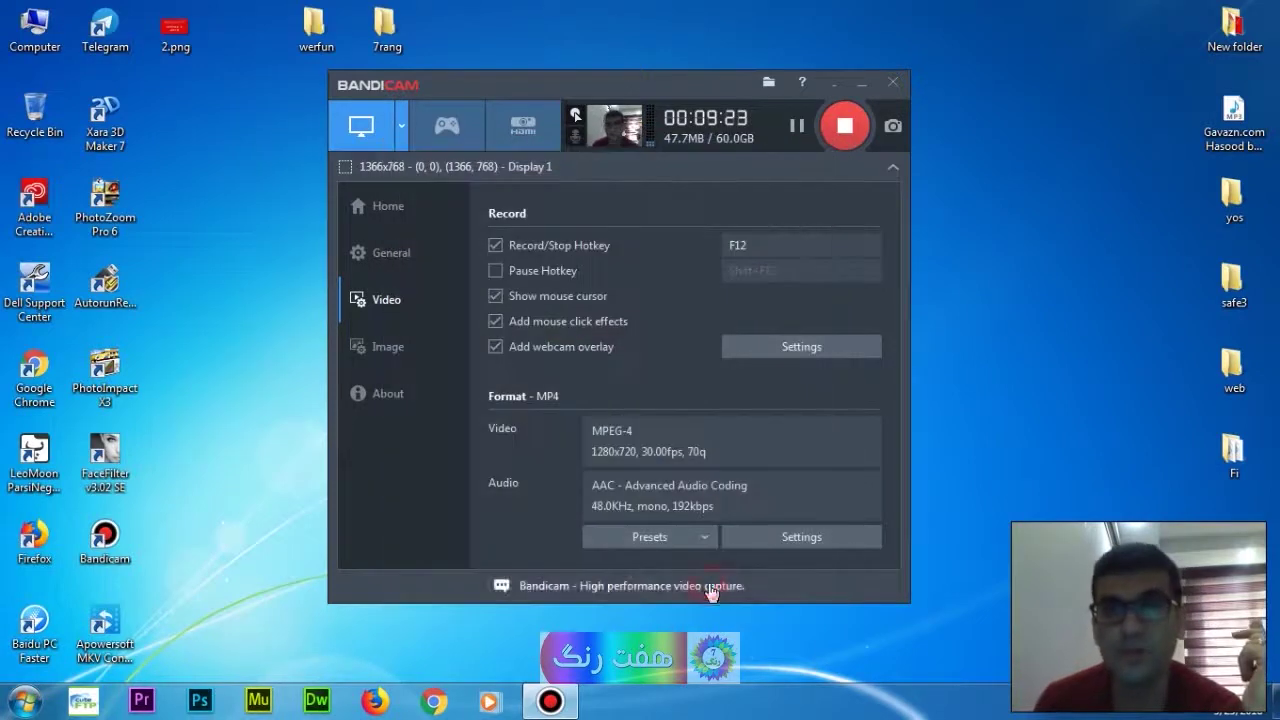